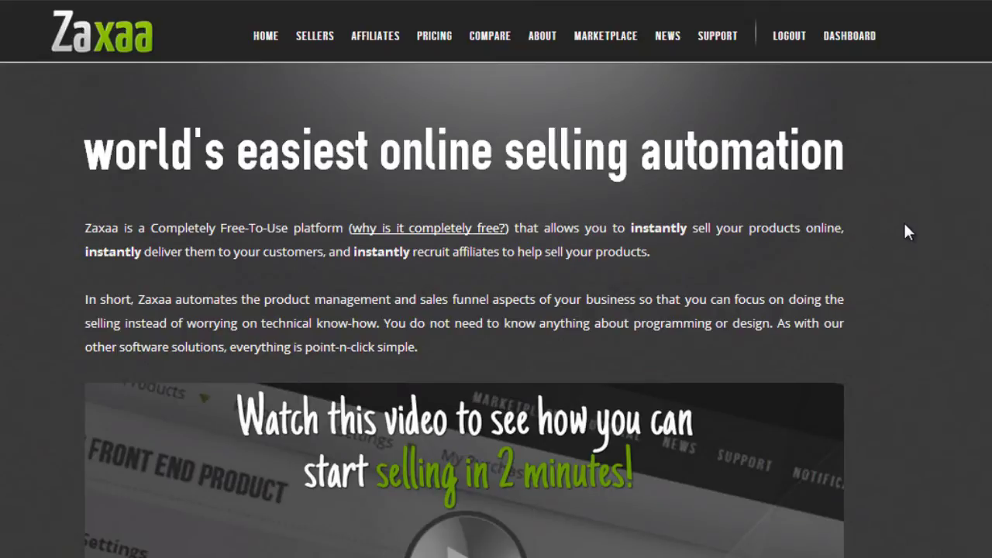
- Go to the Zaxaa seller dashboard to begin adding a front end product
click(863, 44)
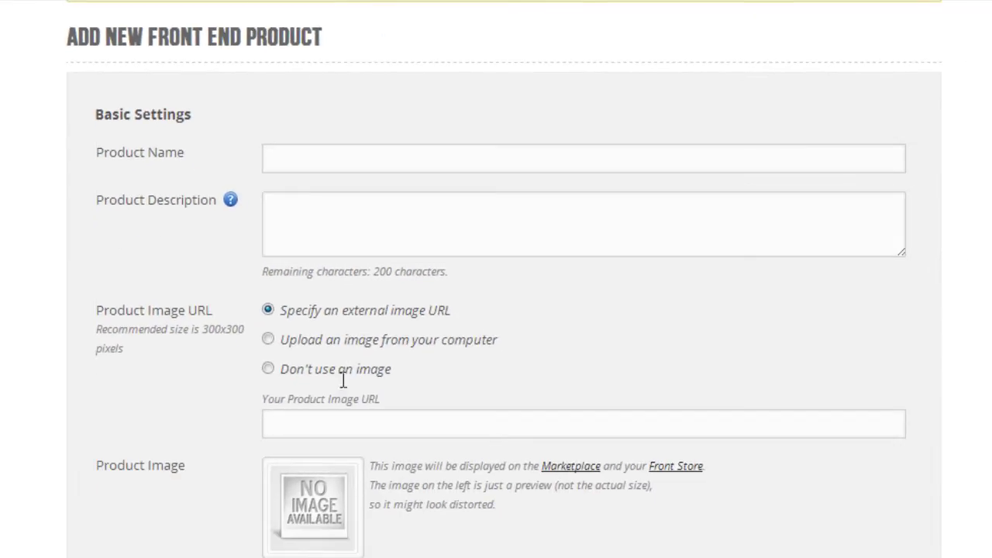
- Name the product 'EZ 123 Software', use no product image, and set the regular price to 7
click(346, 164)
text(EZ 123 Software)
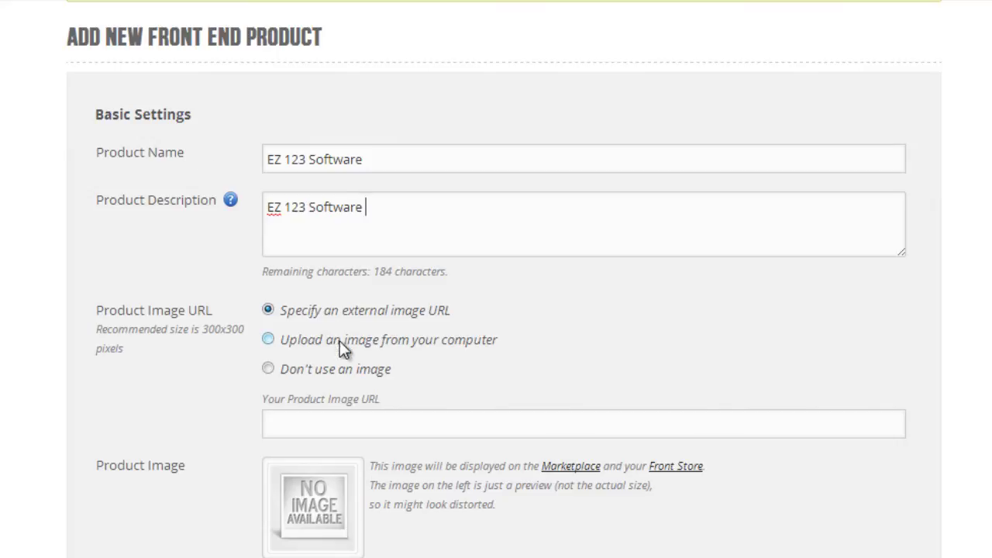
click(318, 365)
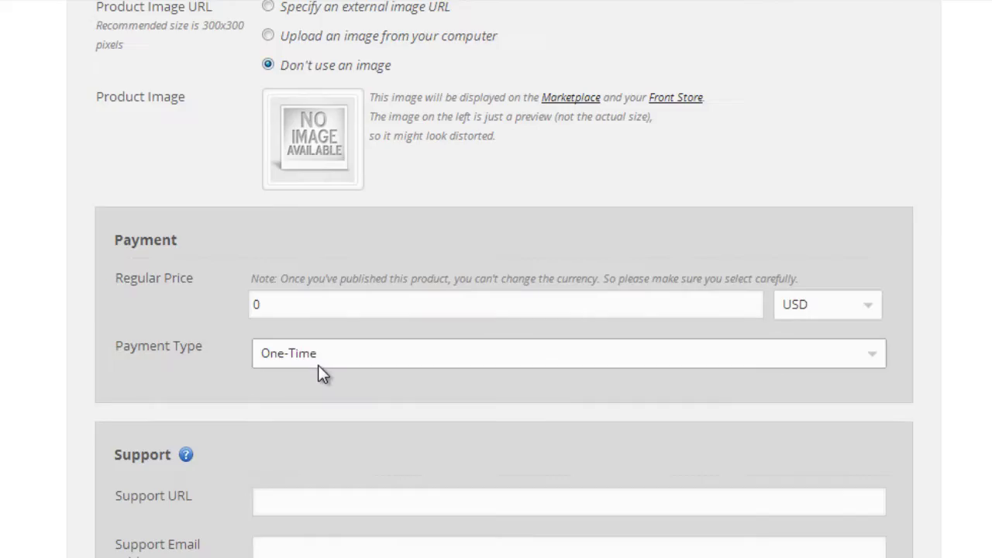
scroll(318, 365, down, 5)
drag(287, 311, 202, 307)
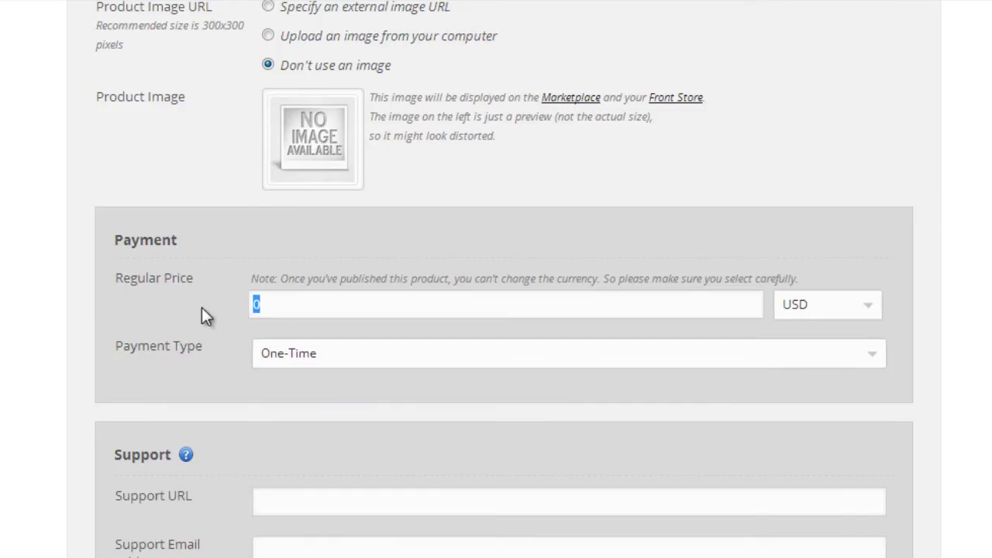
text(7)
click(304, 496)
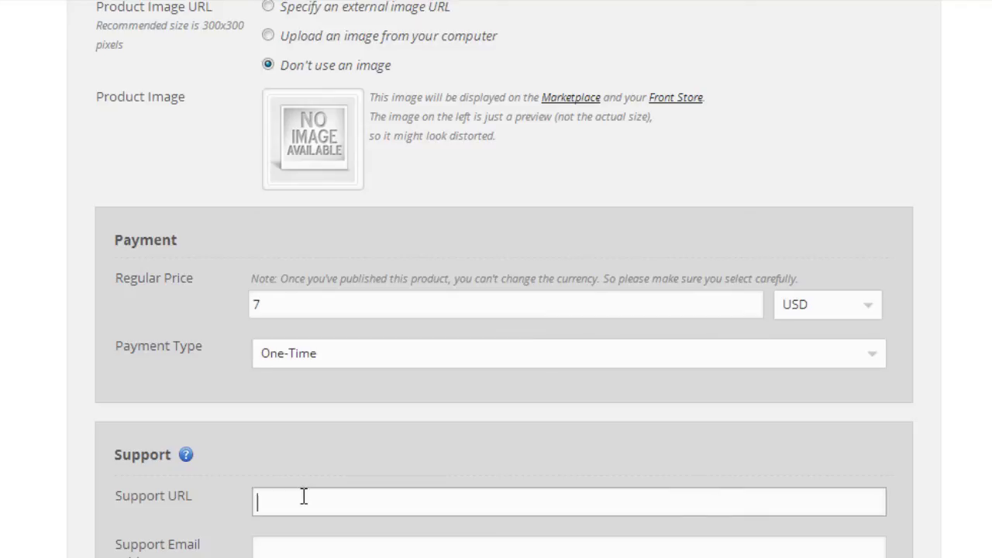
scroll(300, 479, down, 1)
scroll(303, 485, down, 1)
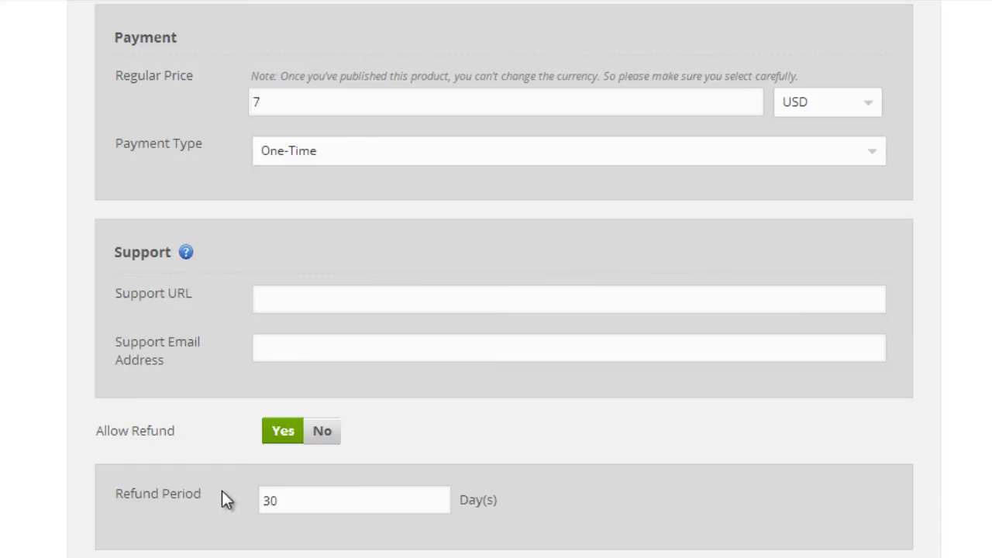
text(http://www.google.com)
key(Tab)
scroll(341, 473, down, 1)
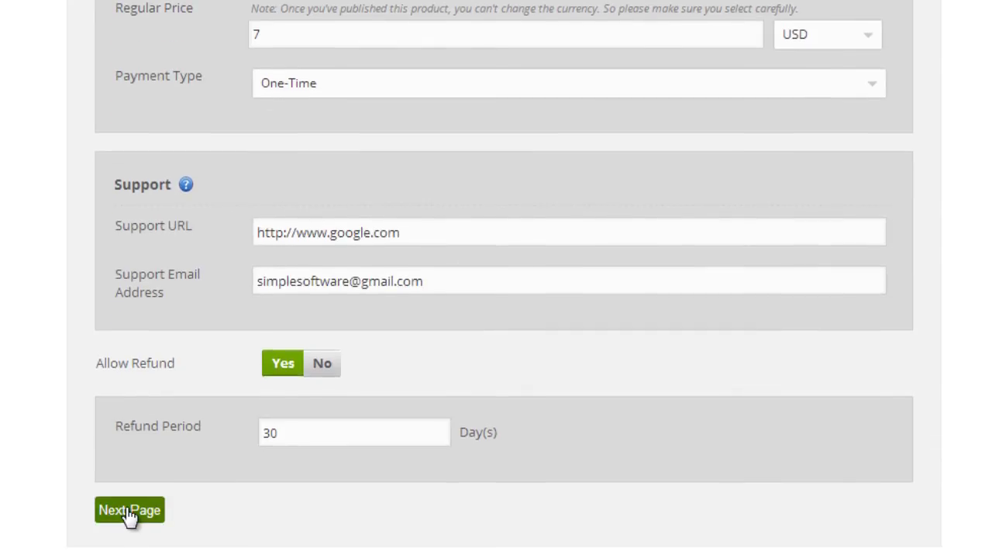
- Set Use Affiliate Program to No and add EZ 123 Software
click(128, 511)
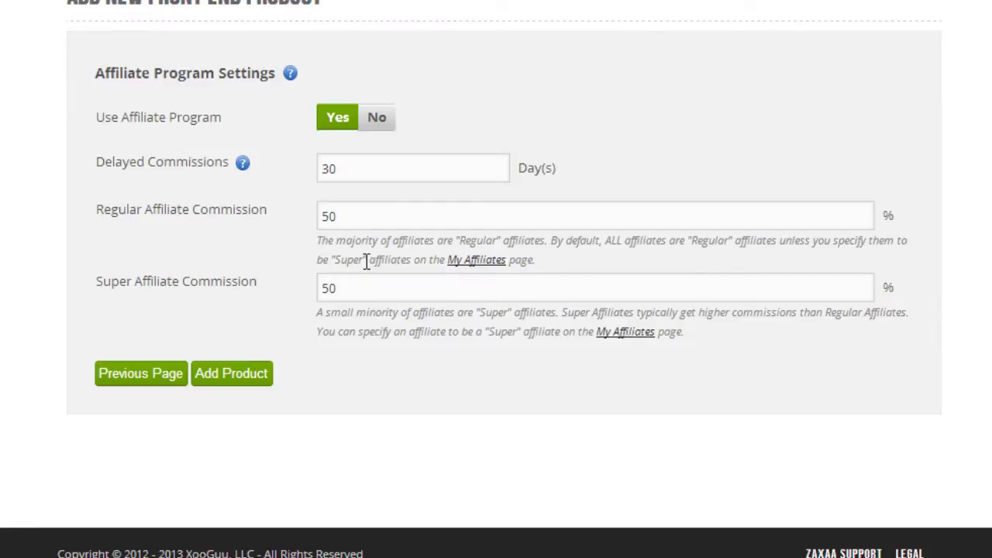
click(381, 123)
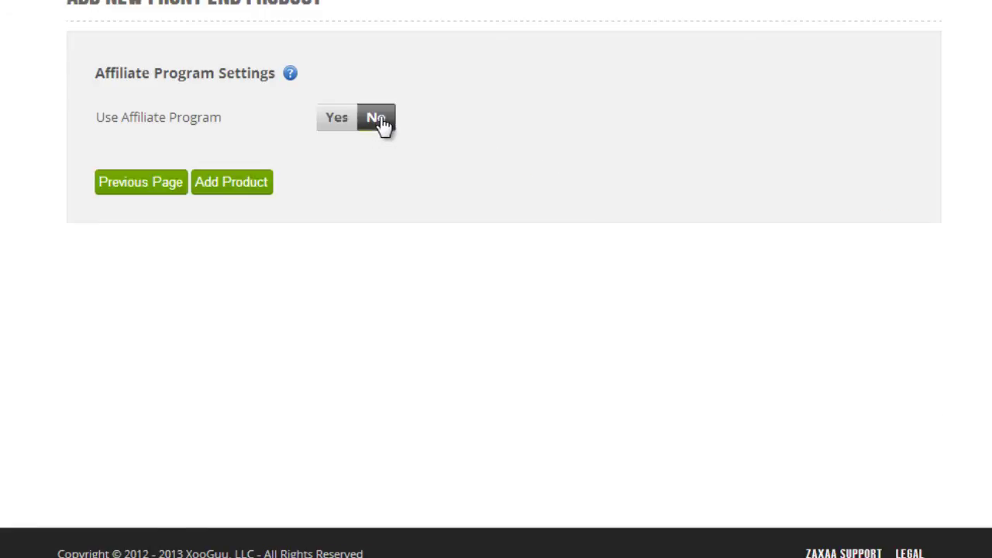
click(218, 192)
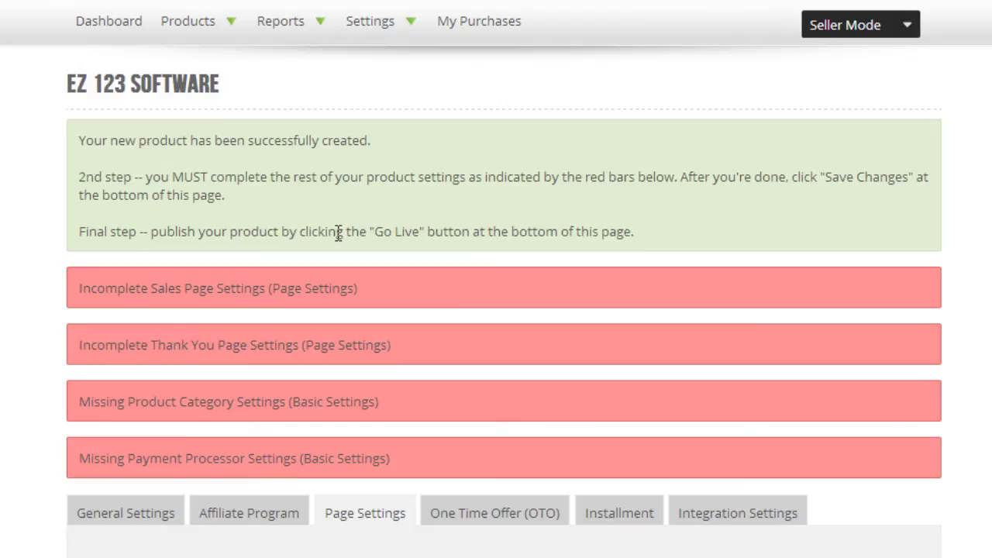
- Bring up Sales Page Settings with the Sales Page URL field ready for input
scroll(338, 234, down, 4)
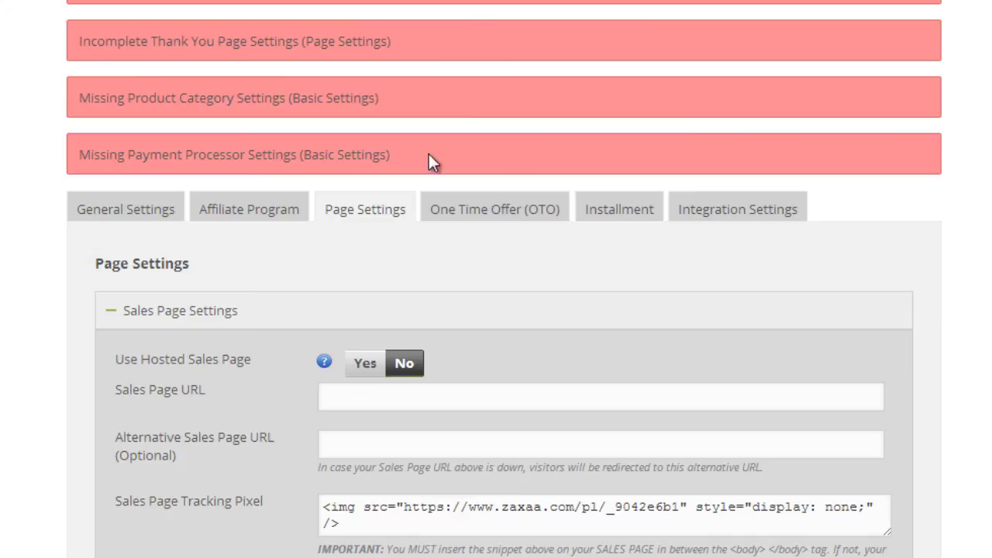
scroll(318, 192, down, 4)
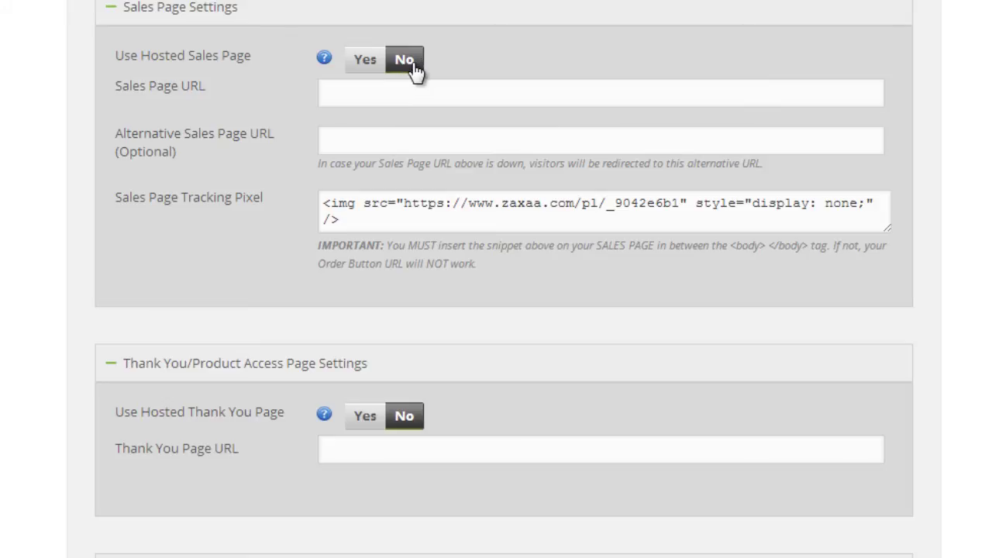
click(400, 97)
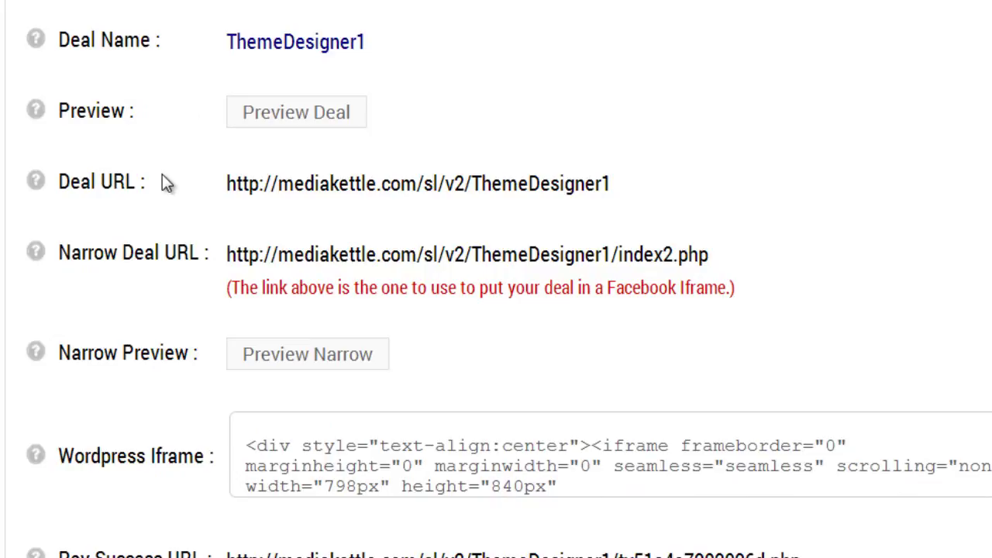
- Copy the ThemeDesigner1 deal URL from Easy Deal Builder
drag(227, 183, 620, 186)
right_click(583, 188)
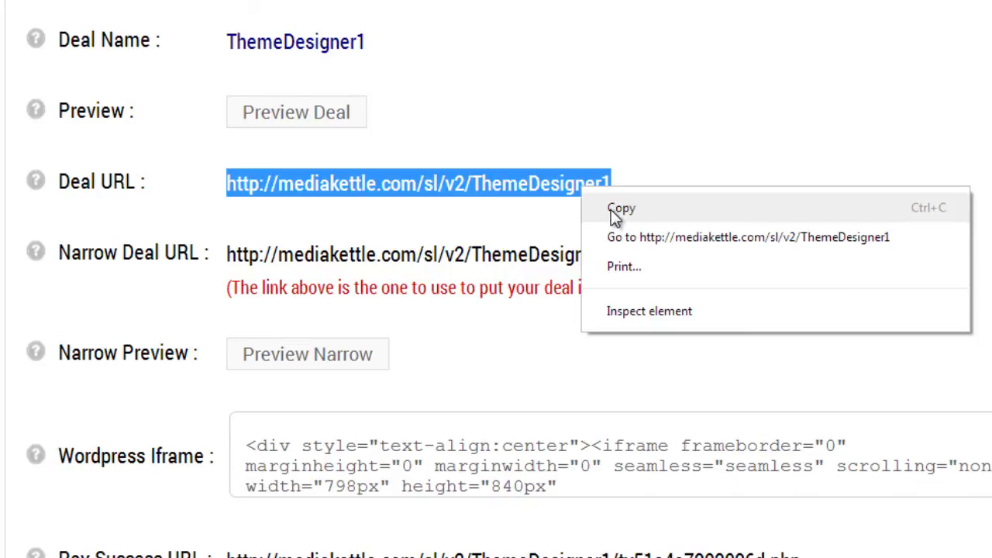
click(620, 210)
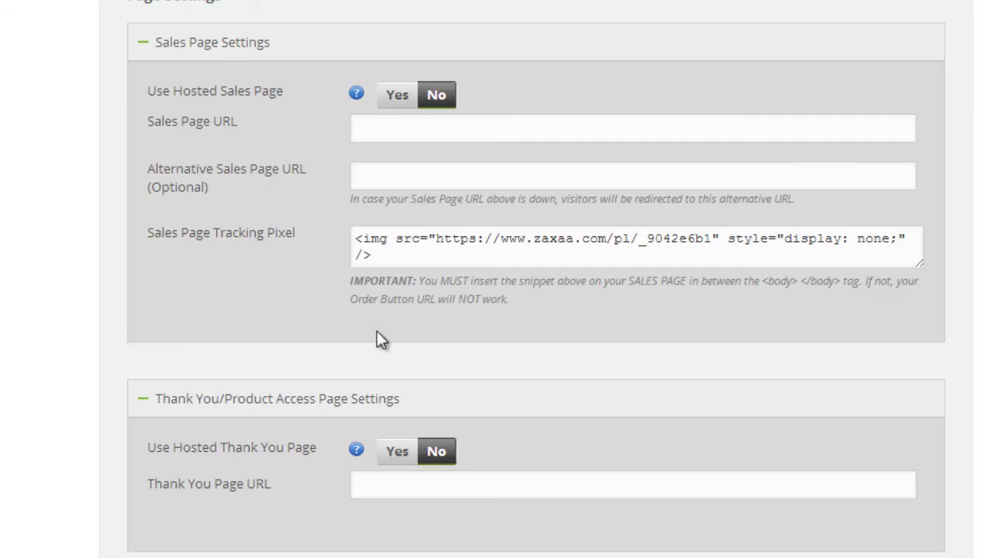
- Paste the ThemeDesigner1 deal URL as the product's Sales Page URL
click(397, 126)
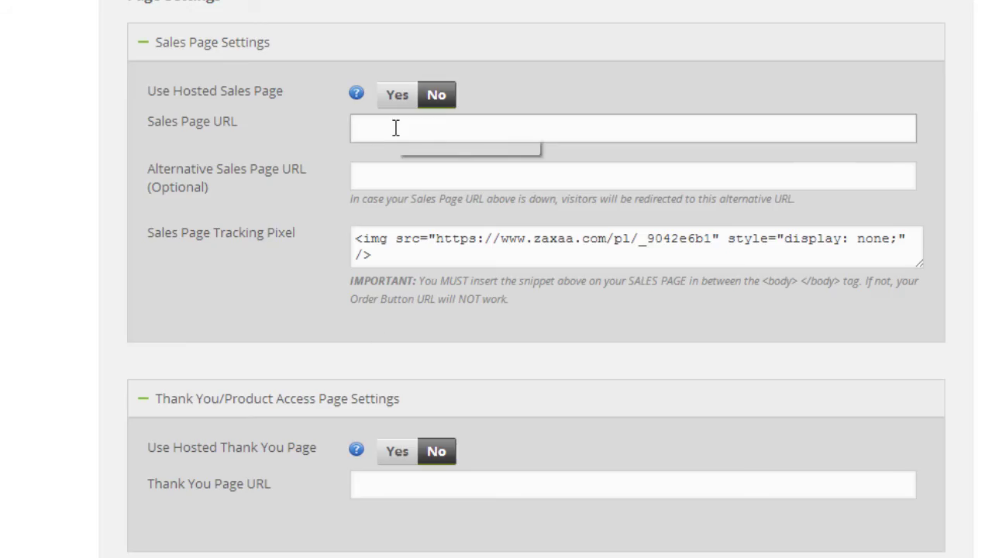
right_click(397, 128)
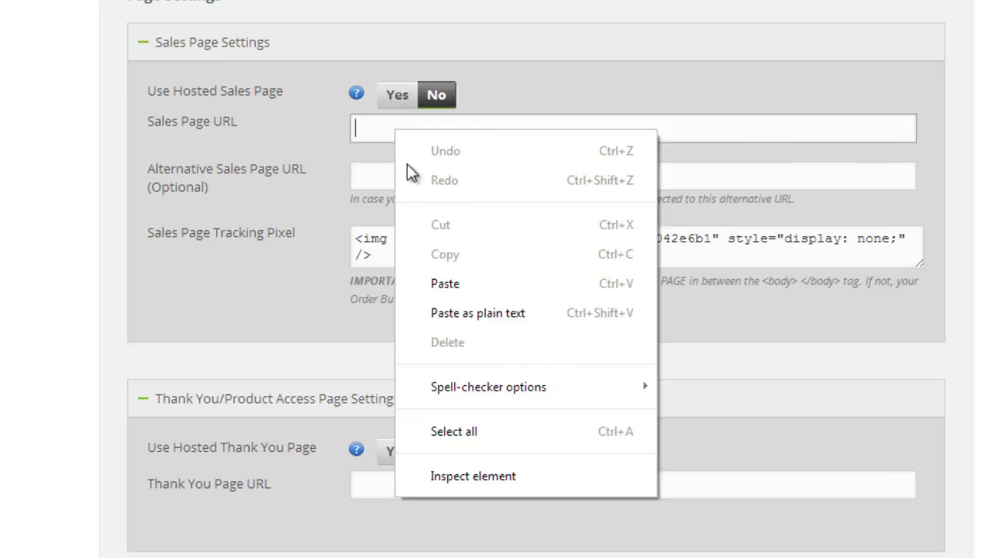
click(437, 285)
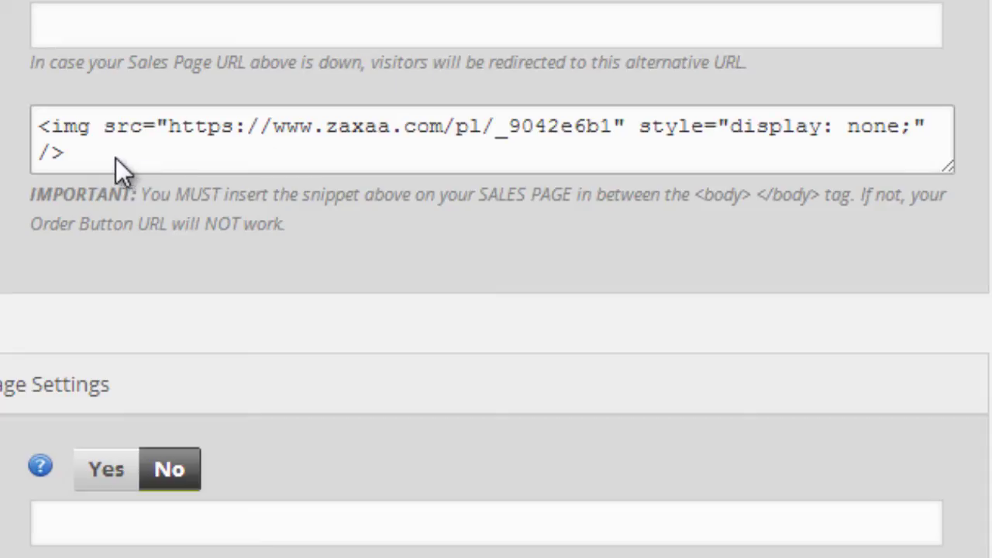
- Copy the Sales Page Tracking Pixel snippet
drag(115, 158, 42, 126)
right_click(65, 124)
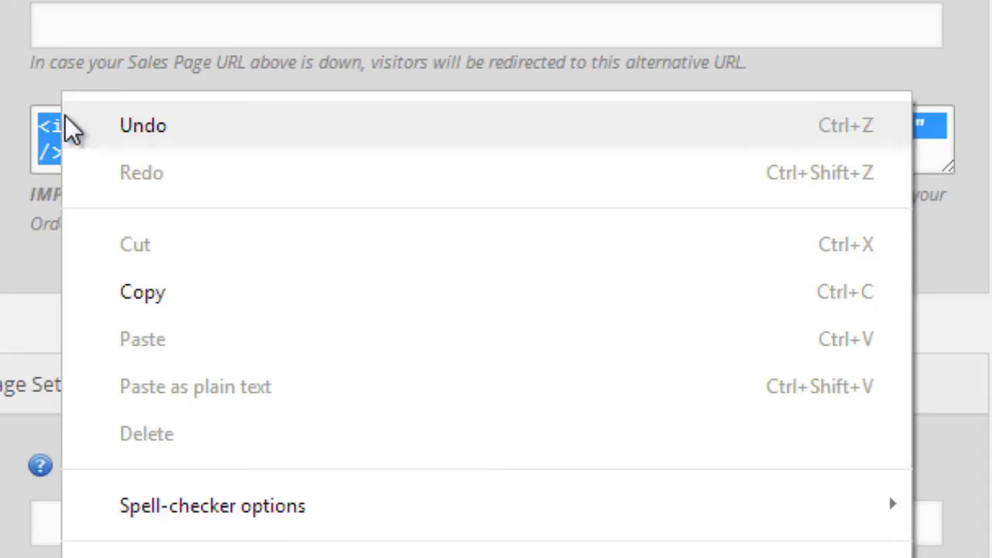
click(318, 295)
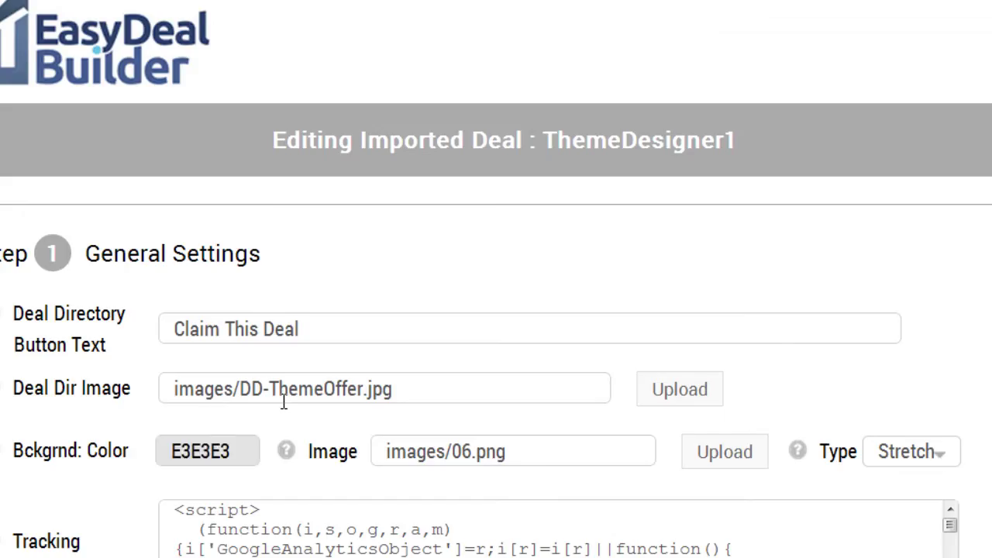
- Keep Body Start placement and replace the deal's custom code with the Zaxaa tracking pixel
scroll(99, 404, down, 4)
scroll(99, 404, down, 5)
scroll(99, 404, down, 1)
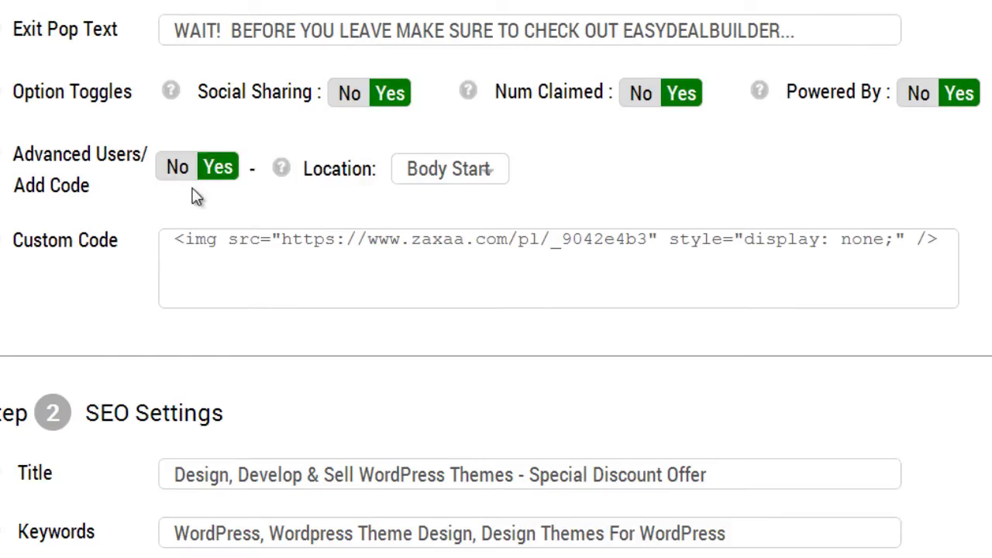
click(454, 170)
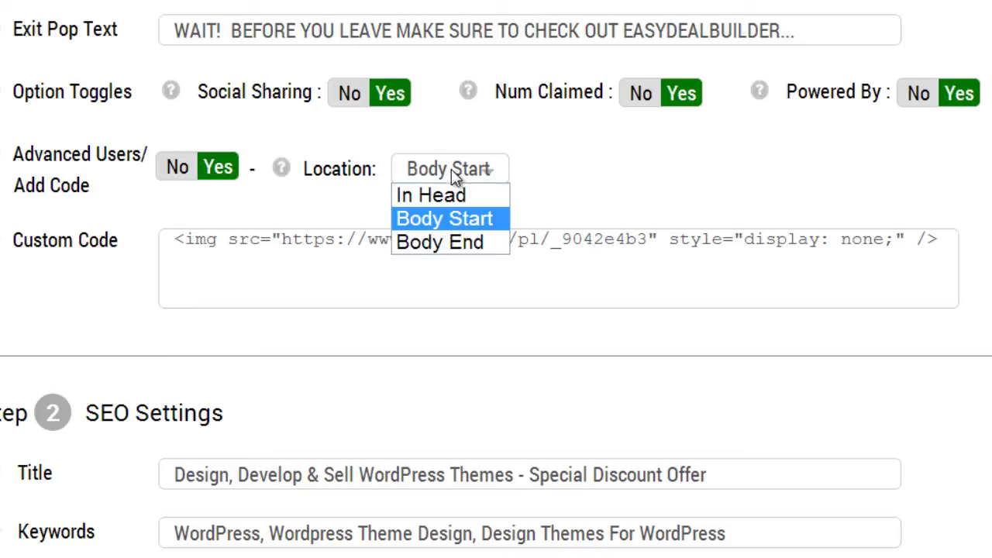
click(452, 218)
click(275, 266)
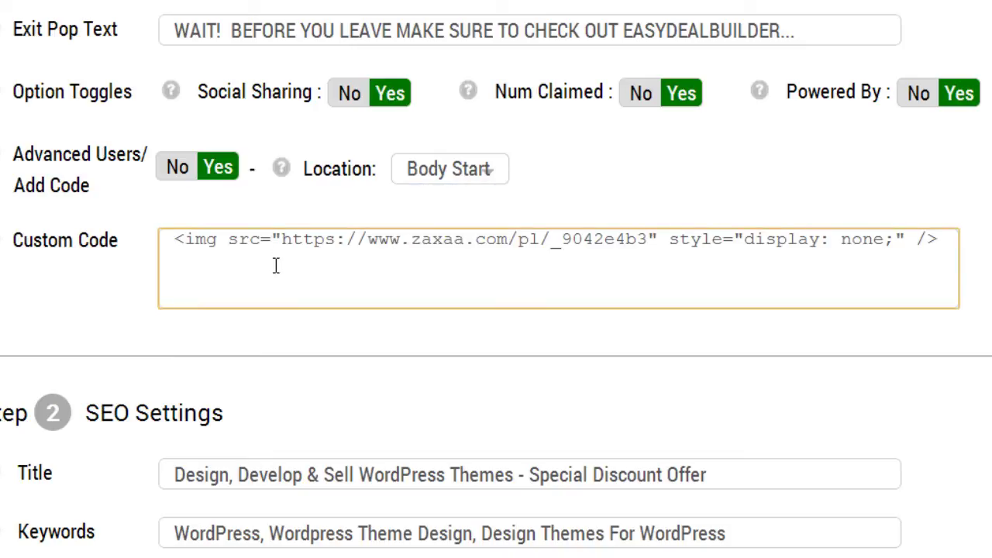
key(ctrl+a)
key(BackSpace)
right_click(275, 266)
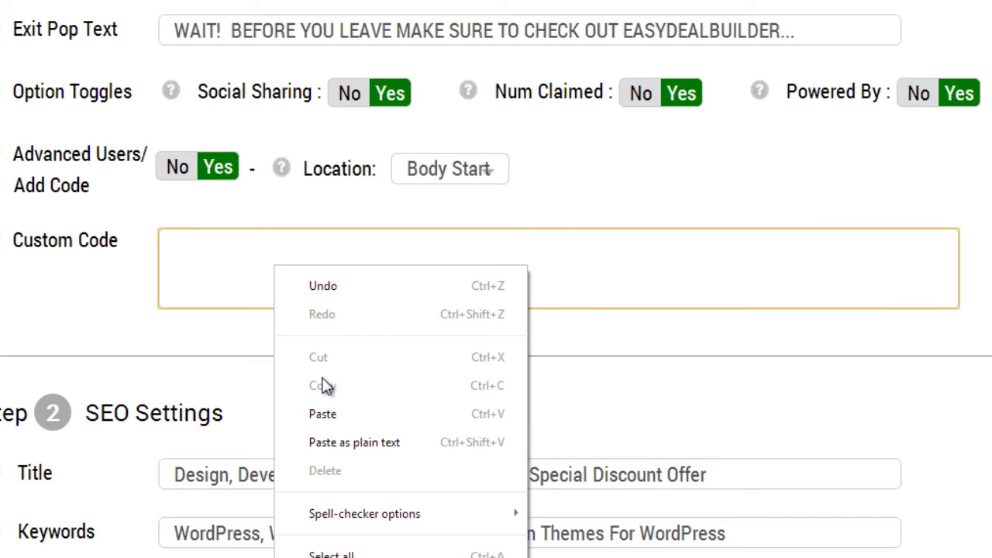
click(326, 414)
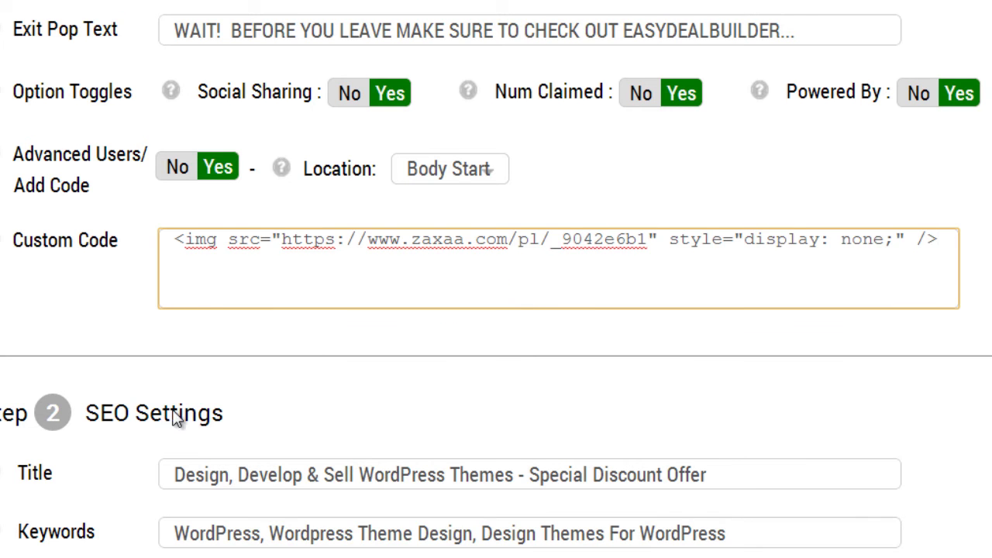
- Save and preview the ThemeDesigner1 deal
scroll(178, 418, down, 5)
scroll(31, 434, down, 5)
scroll(13, 442, down, 5)
scroll(15, 438, down, 5)
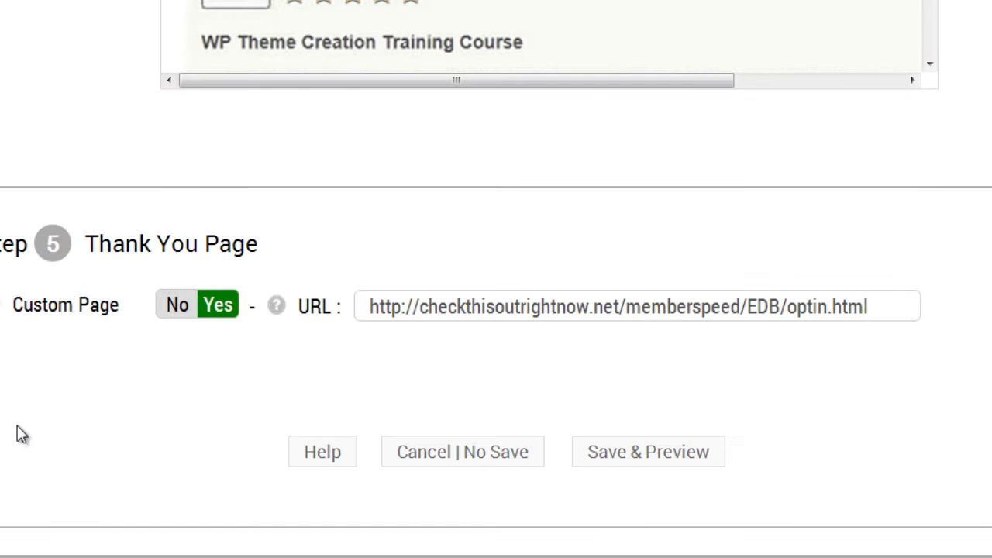
click(657, 453)
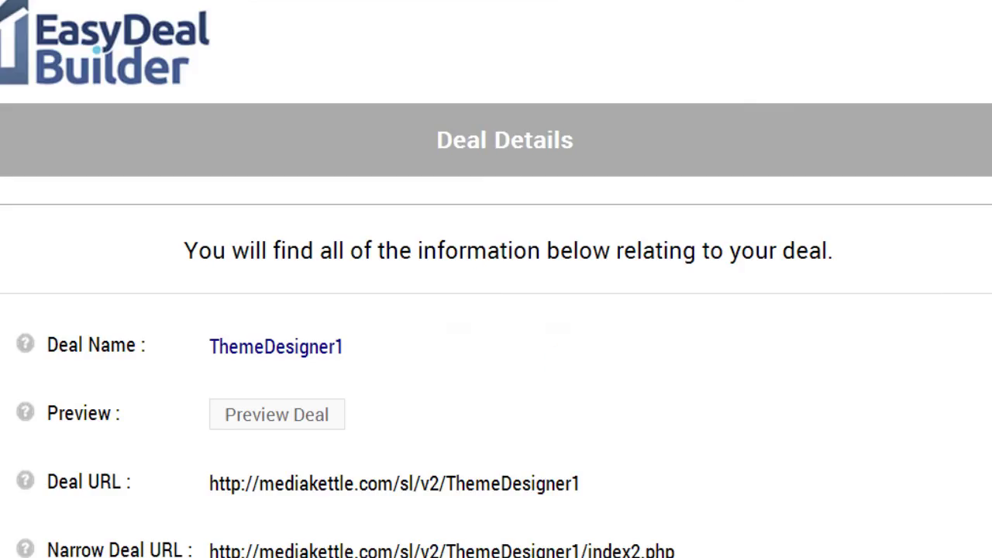
scroll(179, 344, down, 5)
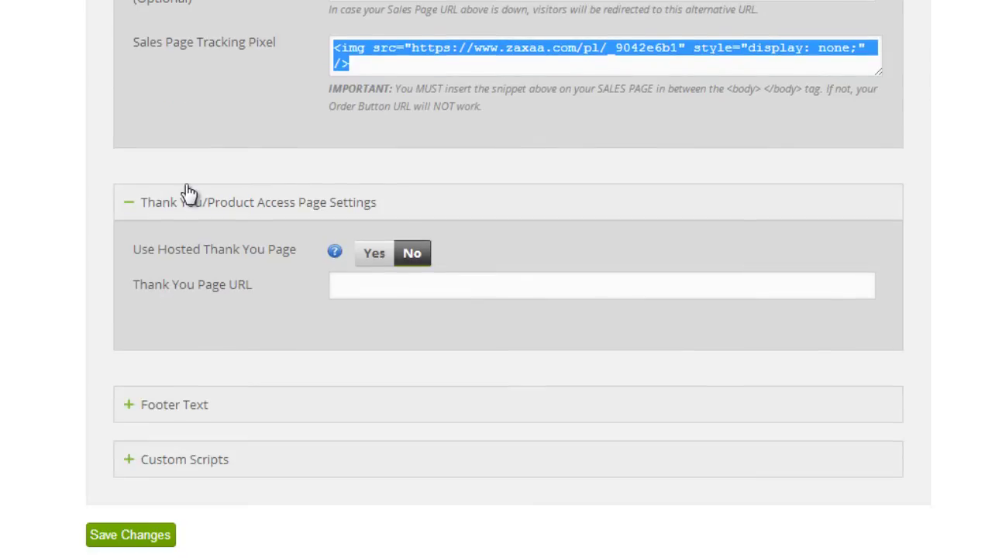
- Select and copy the ThemeDesigner1 Pay Success URL from the Deal Details page
click(370, 279)
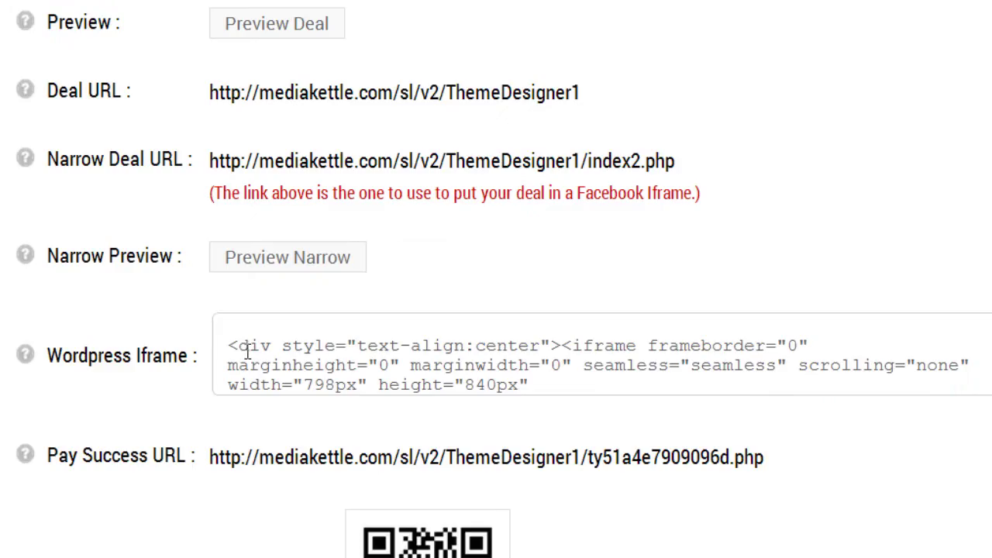
scroll(172, 395, down, 2)
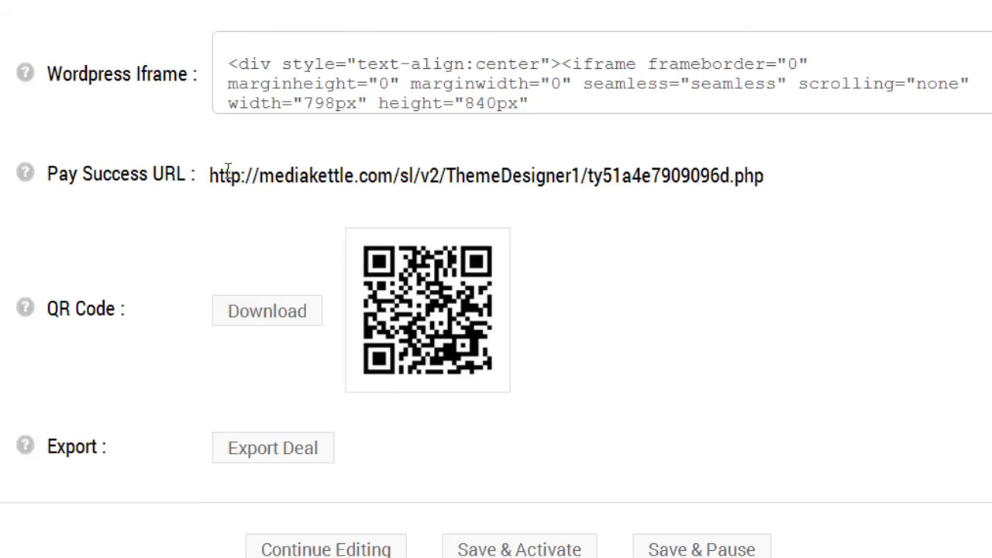
drag(211, 175, 787, 186)
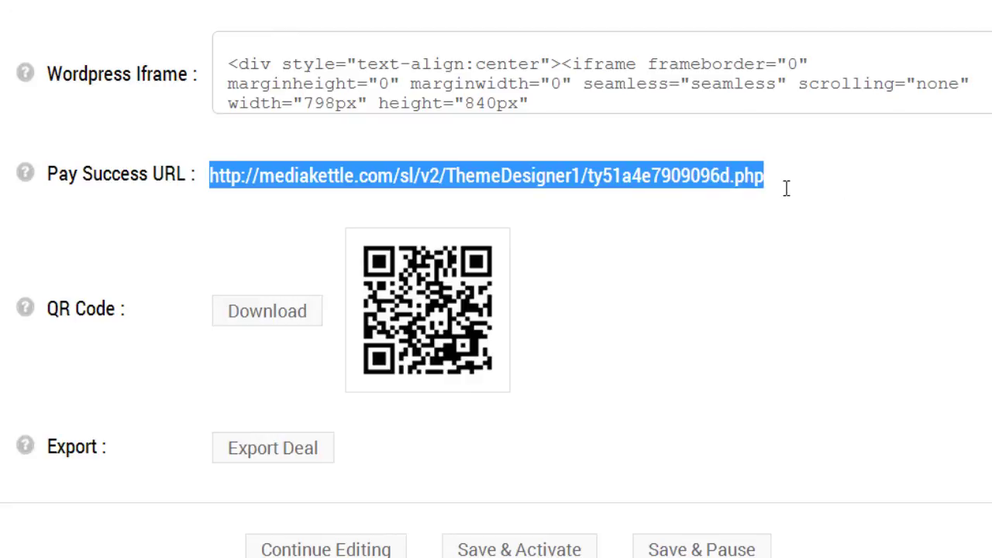
right_click(516, 186)
click(547, 203)
- Paste the Pay Success URL as the Thank You Page URL and save EZ 123 Software
right_click(366, 284)
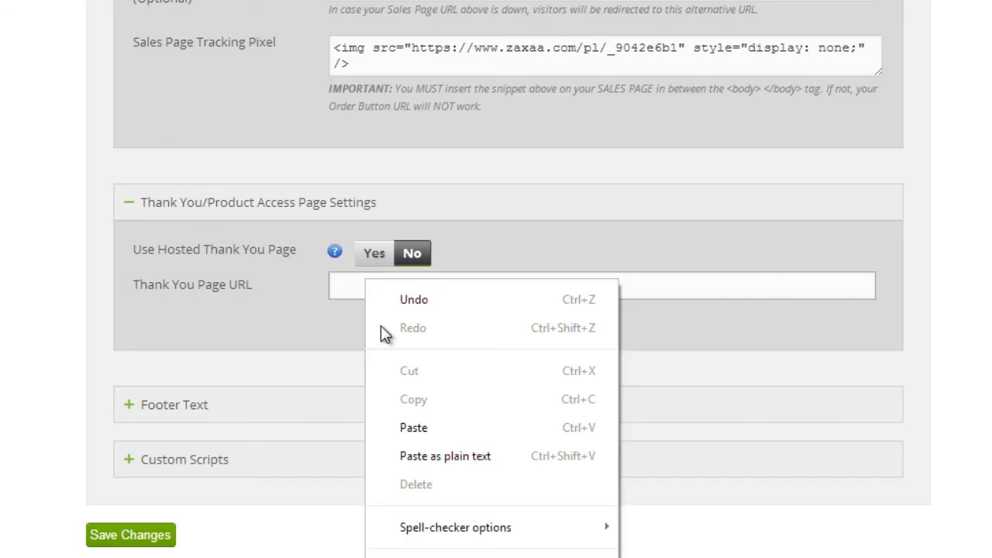
click(423, 428)
scroll(395, 426, down, 1)
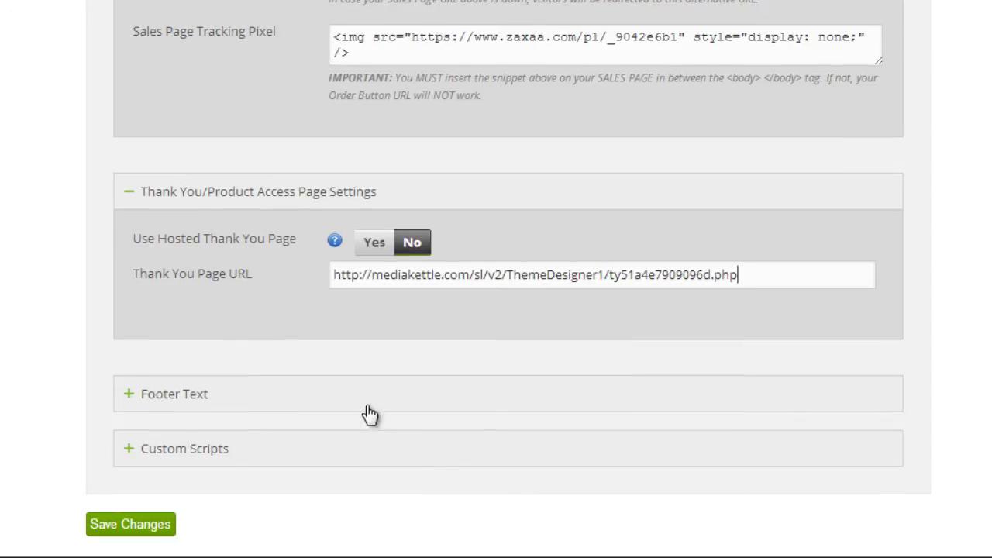
click(198, 393)
scroll(155, 399, down, 3)
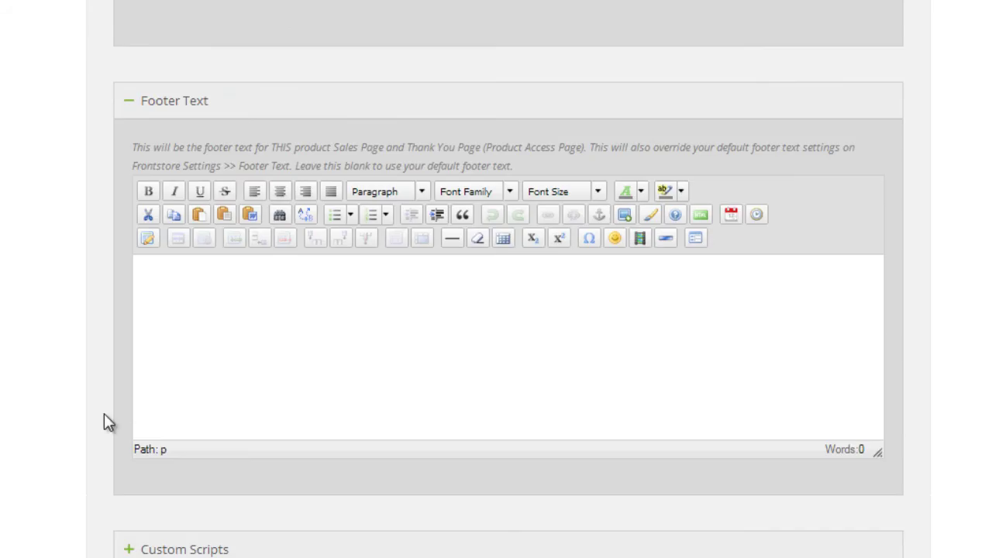
scroll(104, 413, down, 1)
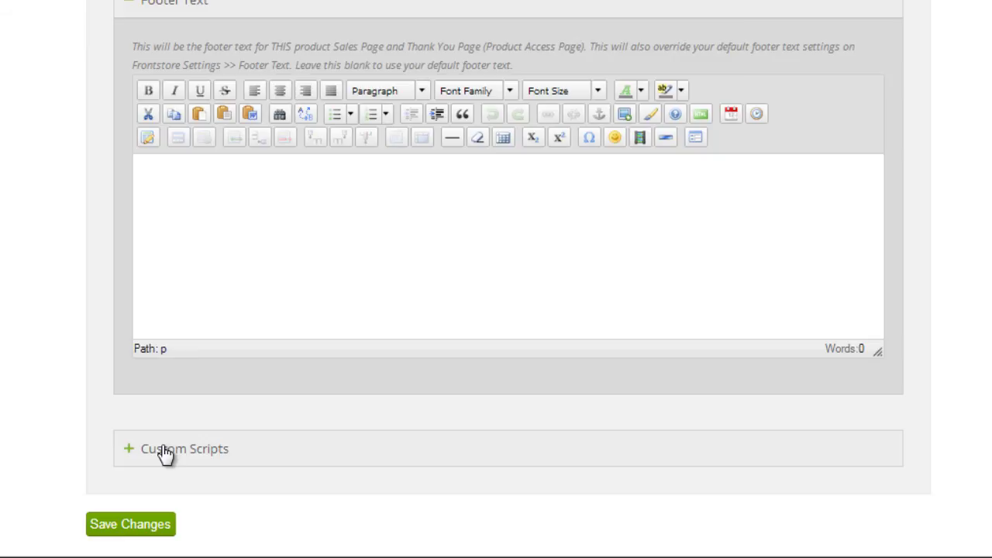
click(128, 530)
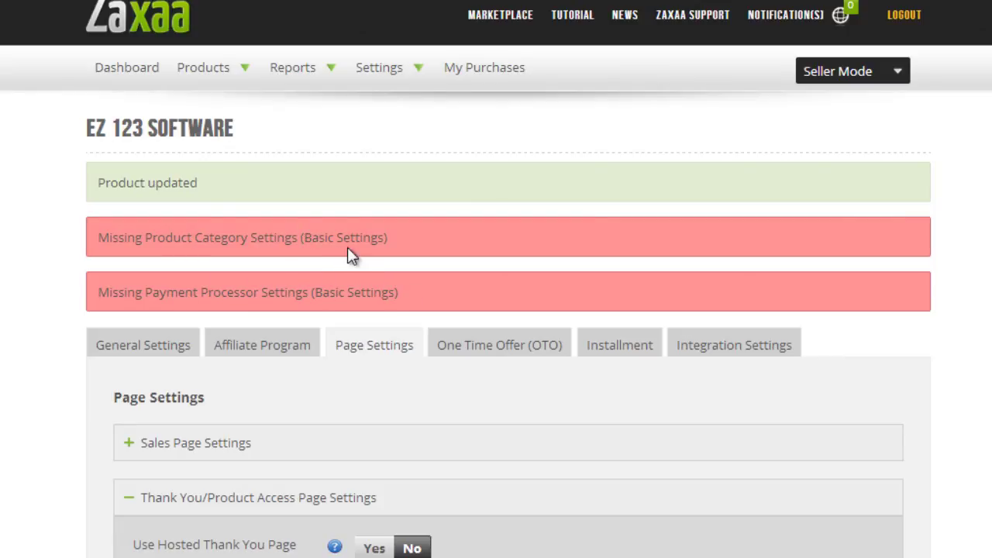
- Under General Settings > Payment Processors, set Use PayPal - Adaptive Payments to Yes
click(165, 349)
scroll(93, 371, down, 2)
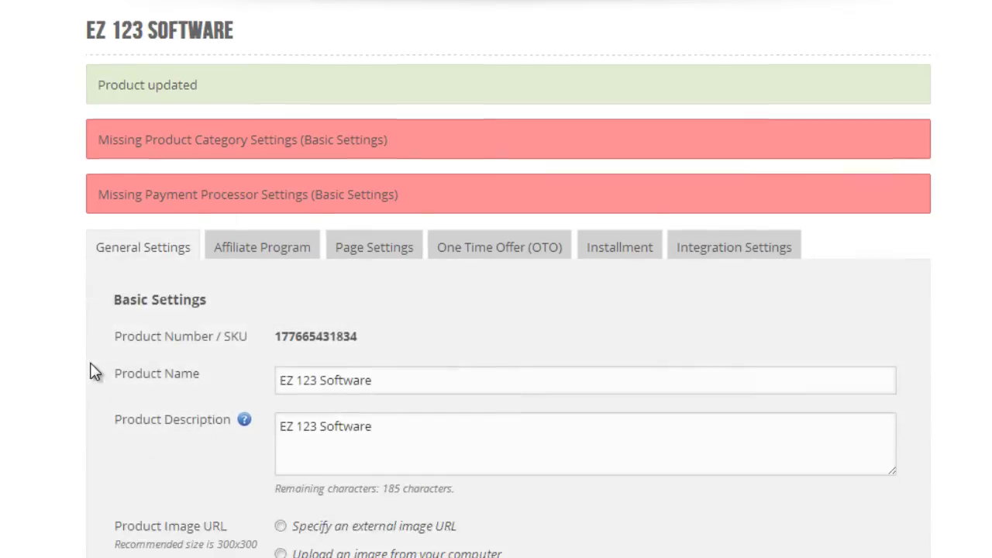
scroll(93, 371, down, 2)
scroll(93, 370, down, 3)
scroll(109, 310, down, 2)
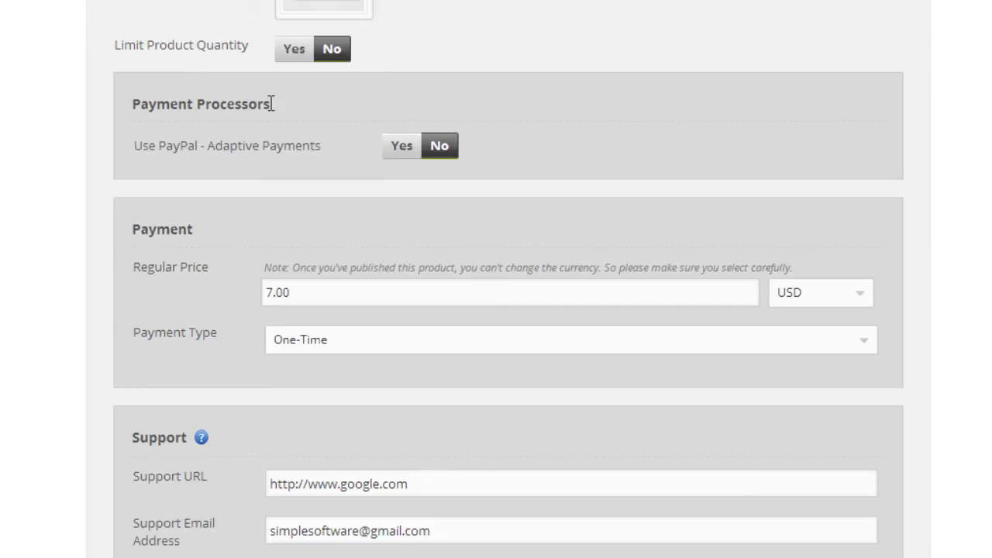
click(401, 146)
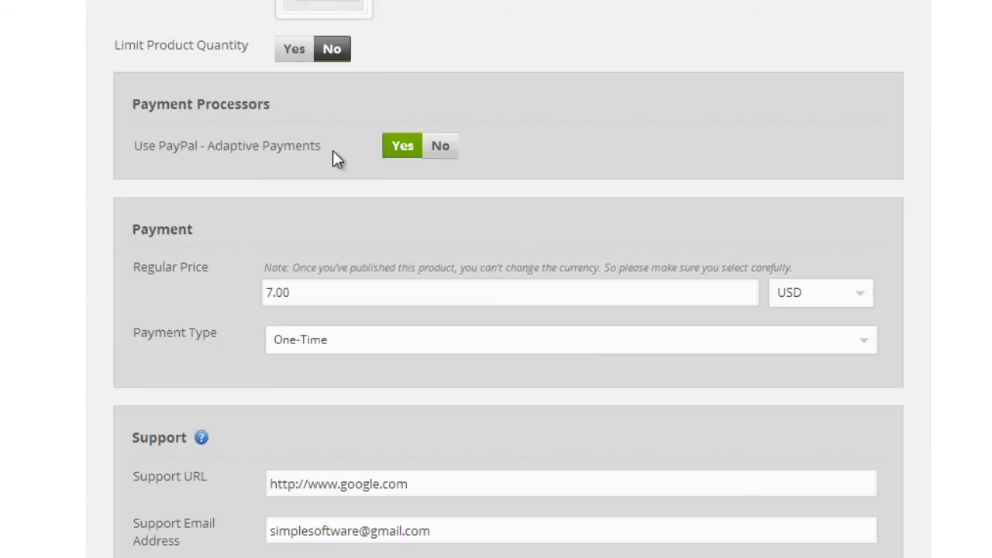
scroll(212, 329, down, 2)
scroll(210, 333, down, 3)
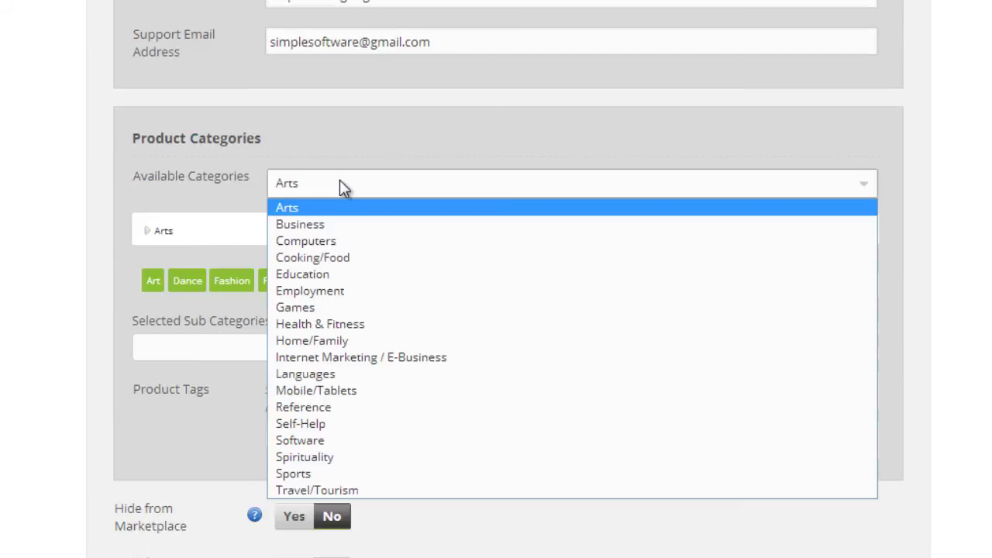
- File the product under Business > Small Business and tag it 'ez 123 software, software type, software builder, software platform'
click(332, 225)
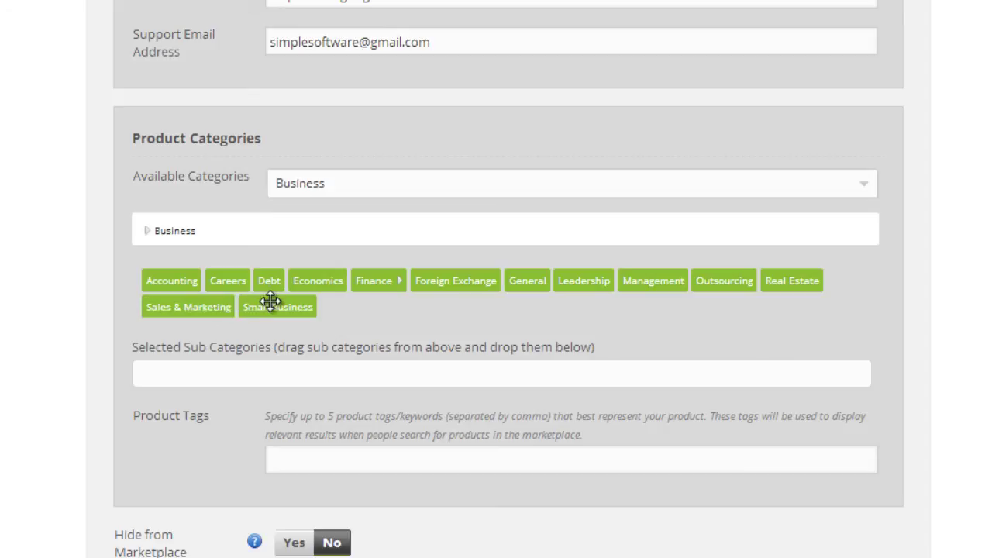
drag(271, 305, 225, 383)
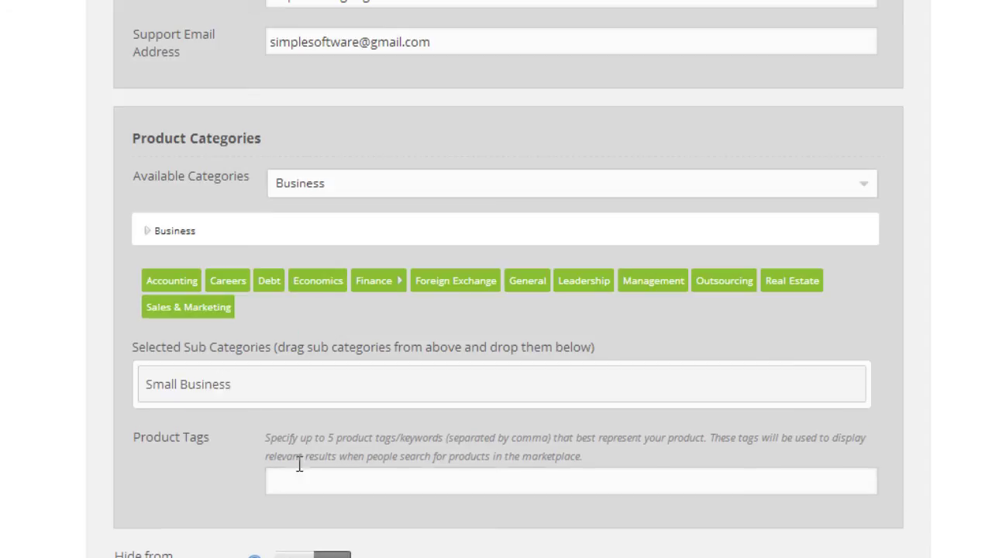
click(297, 473)
text(eze)
key(BackSpace)
text(123 software, )
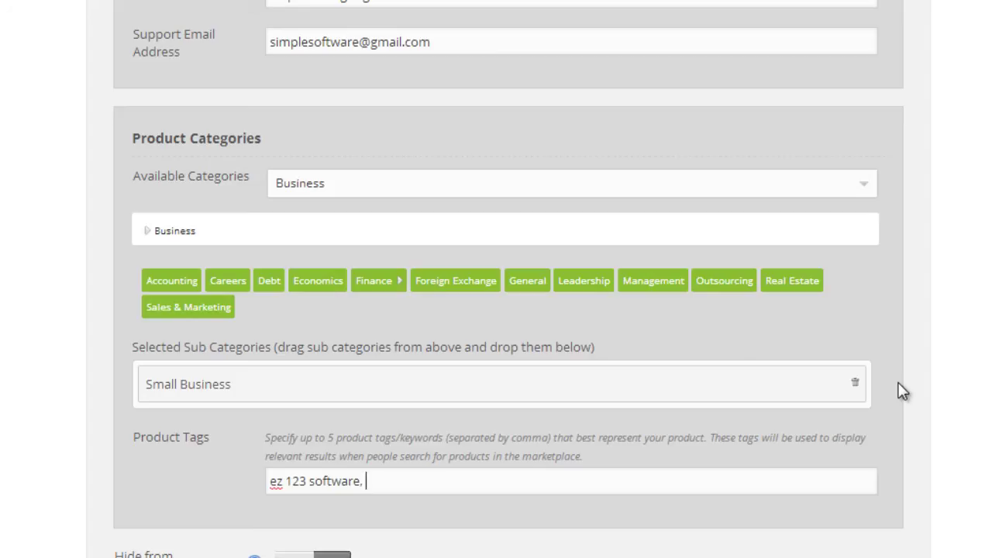
text(software)
text( type, )
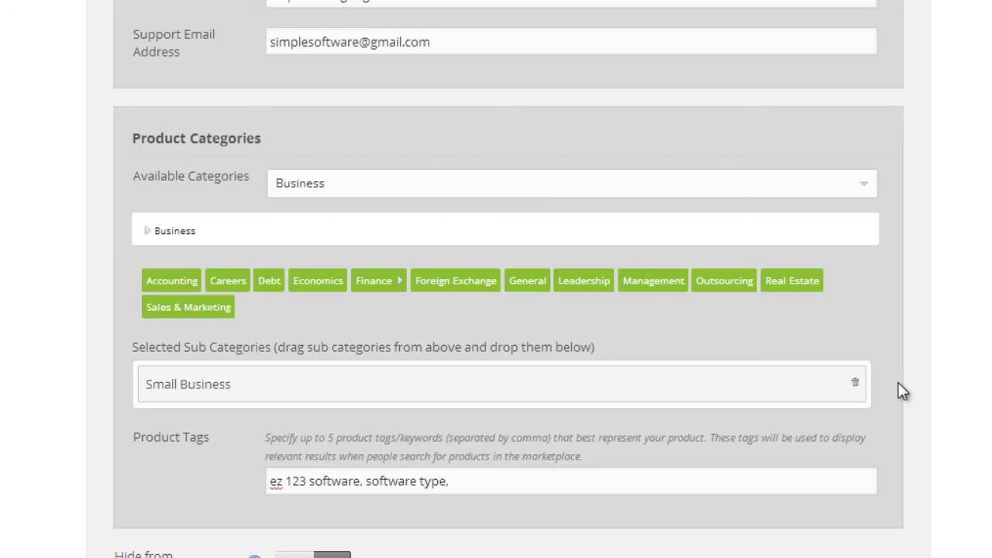
text(software builder, software platform)
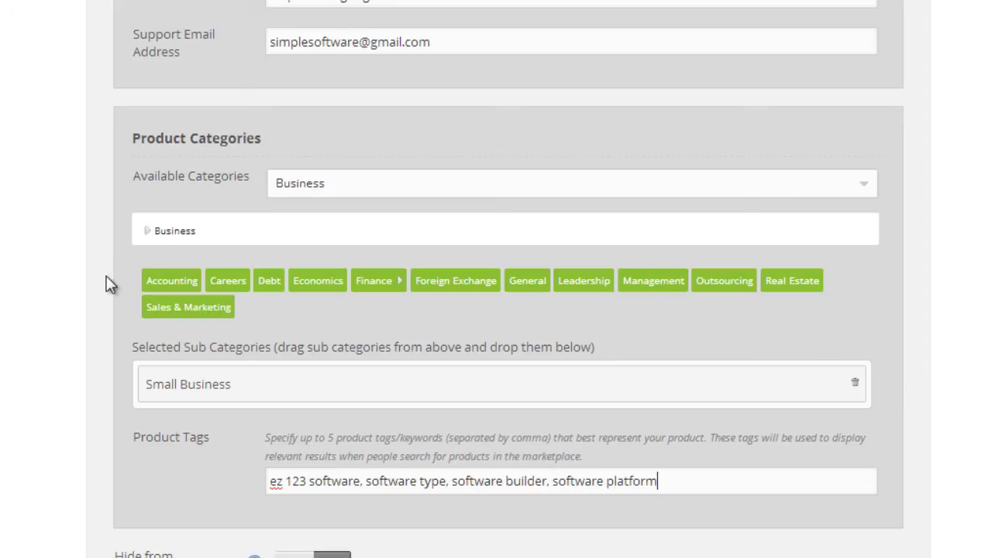
- Scroll to the bottom of General Settings, where the Save Changes and Go Live buttons are
scroll(67, 266, down, 5)
scroll(66, 260, down, 3)
scroll(407, 66, up, 1)
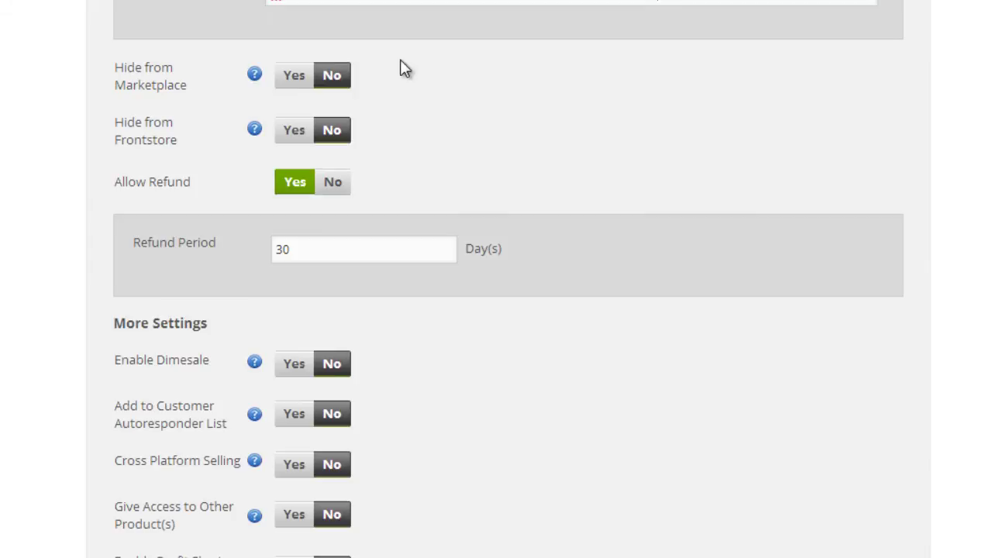
scroll(380, 341, down, 2)
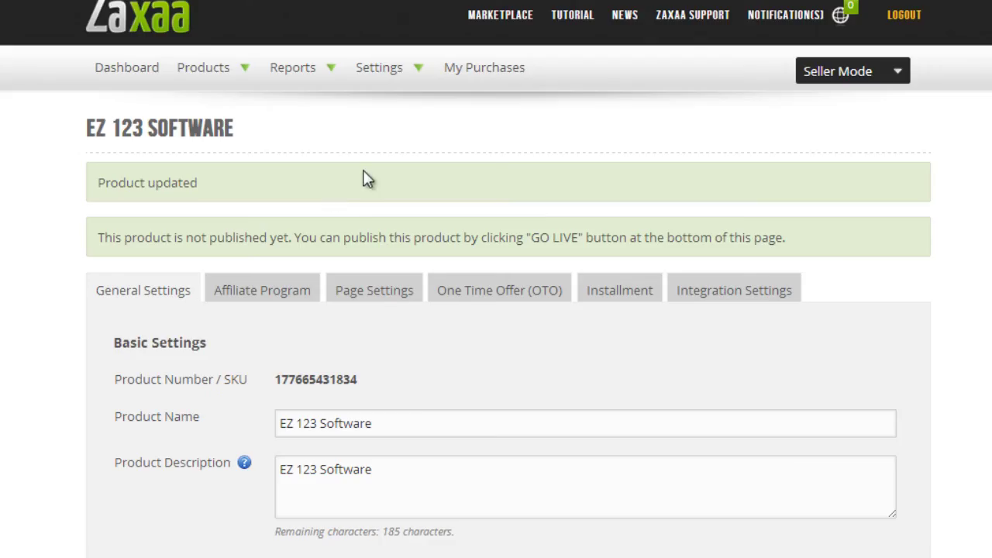
scroll(183, 100, down, 2)
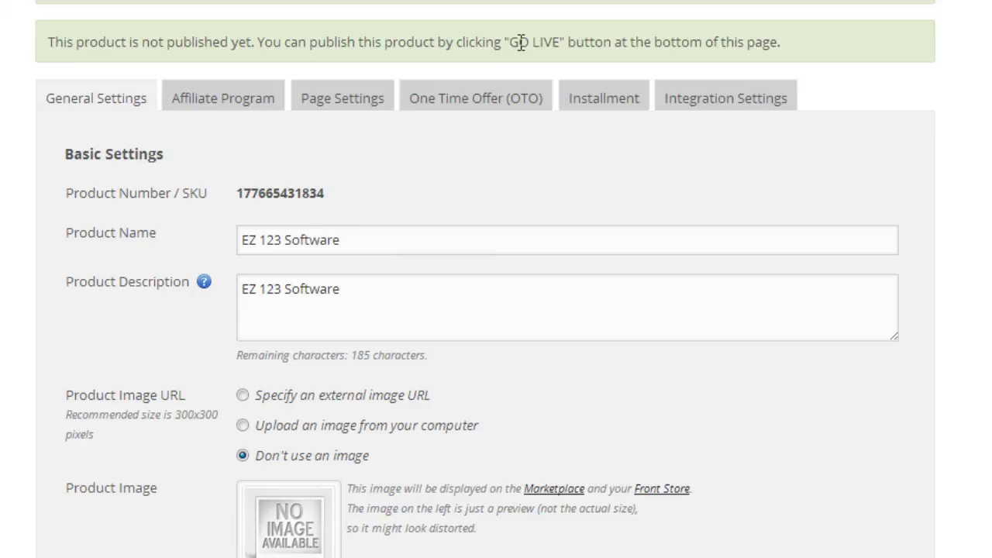
scroll(505, 399, down, 4)
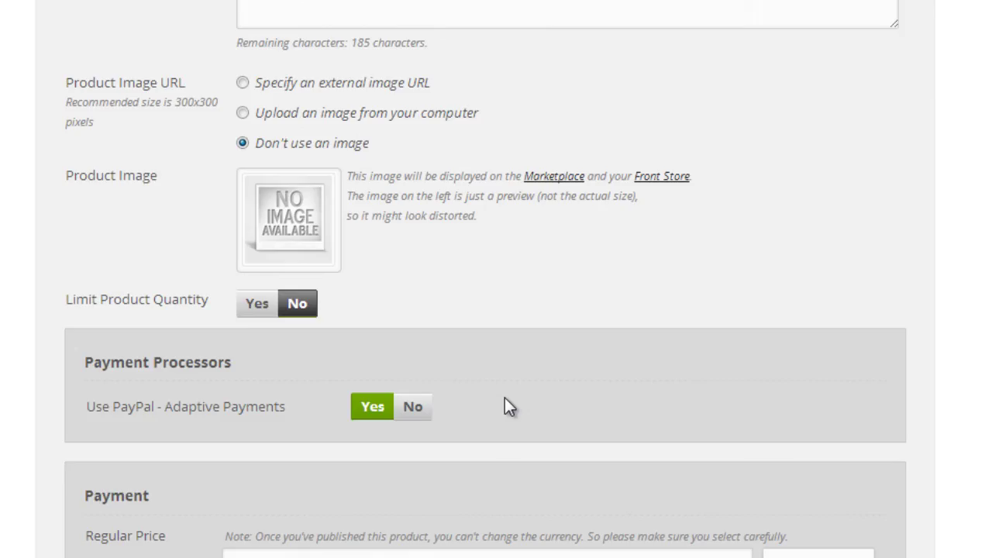
scroll(504, 397, down, 4)
scroll(505, 398, down, 5)
scroll(505, 397, down, 5)
scroll(504, 383, down, 6)
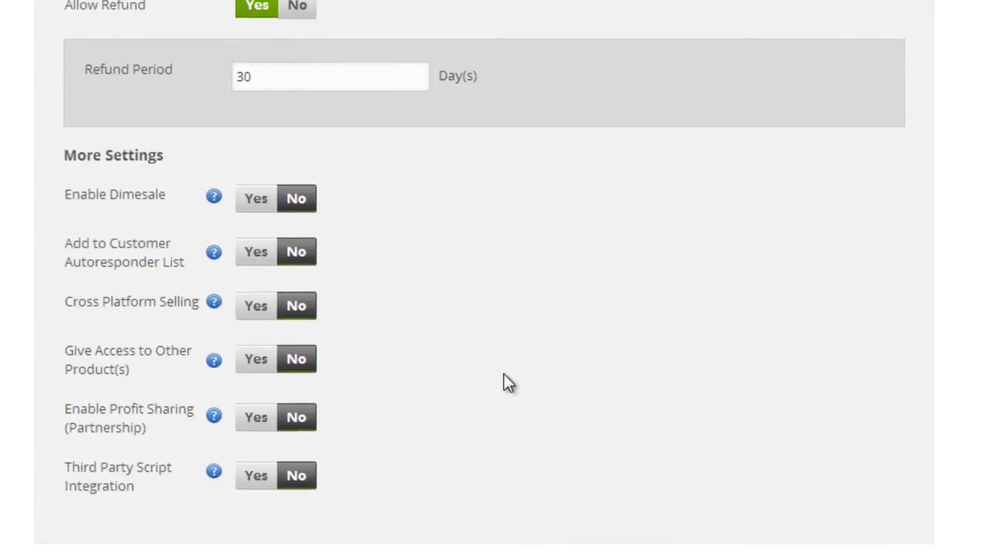
scroll(504, 383, down, 1)
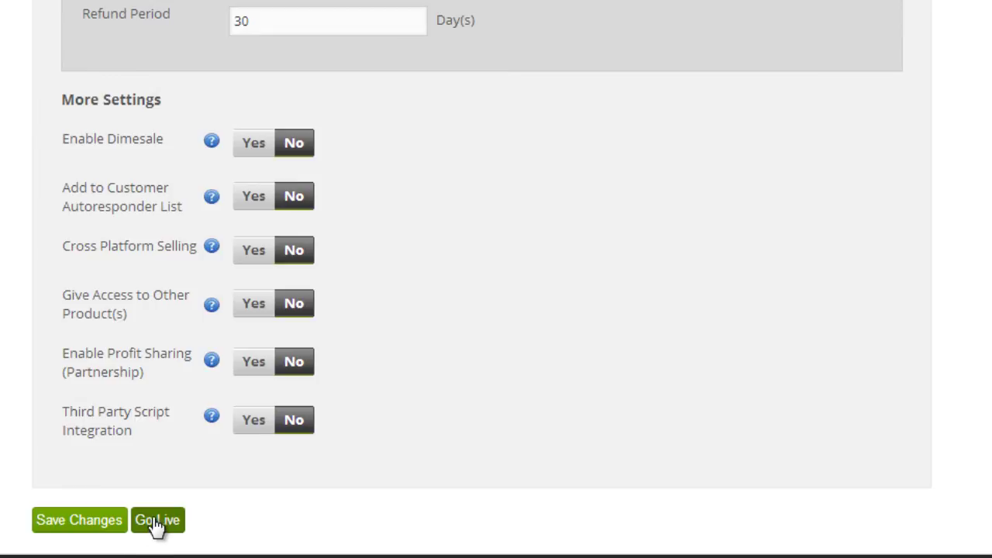
- Take EZ 123 Software live, setting the free-publishing agreement to Yes before publishing
click(156, 519)
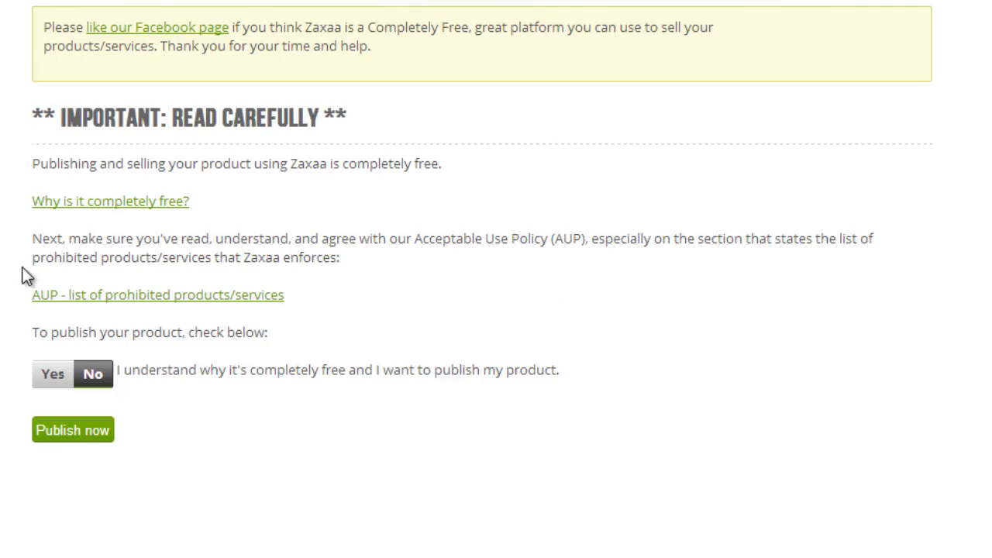
click(56, 380)
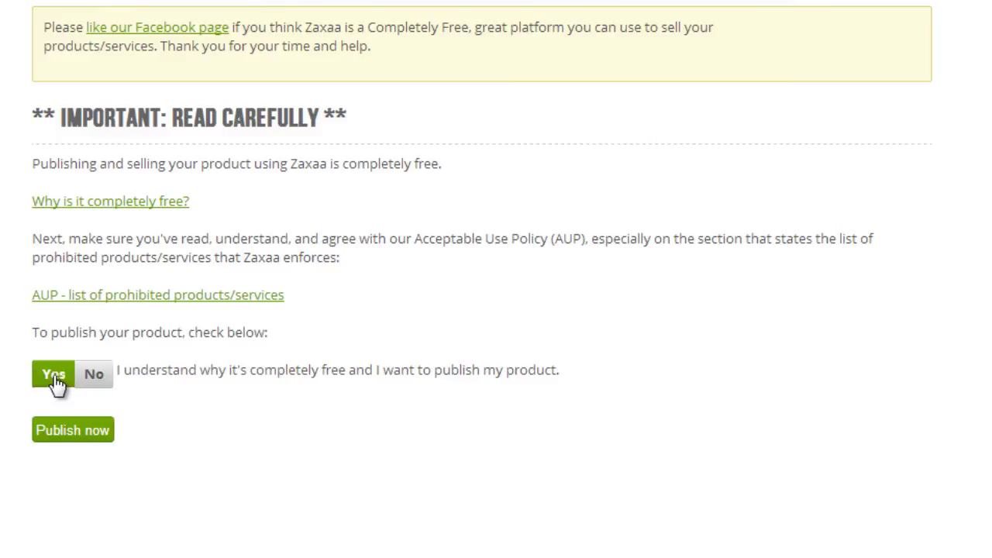
click(77, 439)
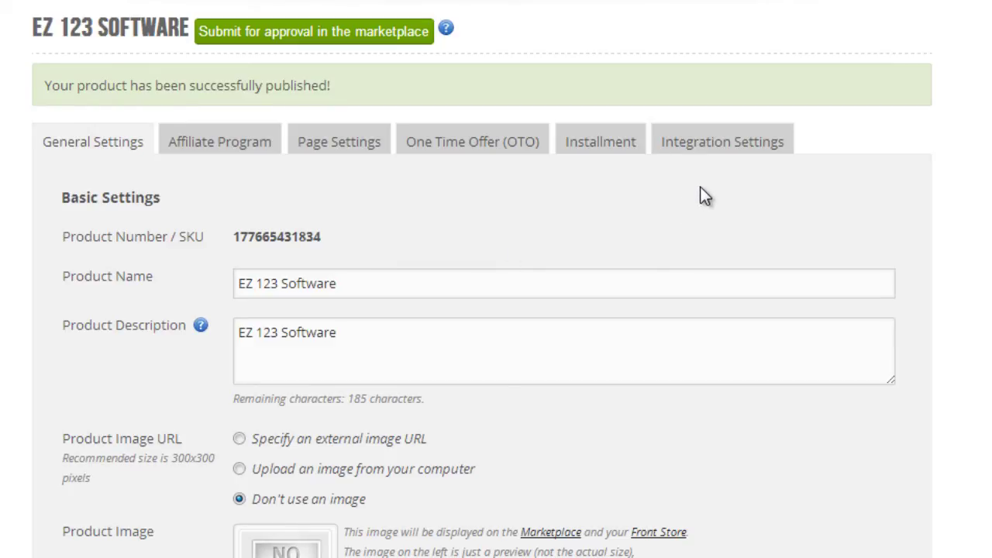
- Copy the Order Button URL from the product's Integration Settings tab
click(721, 143)
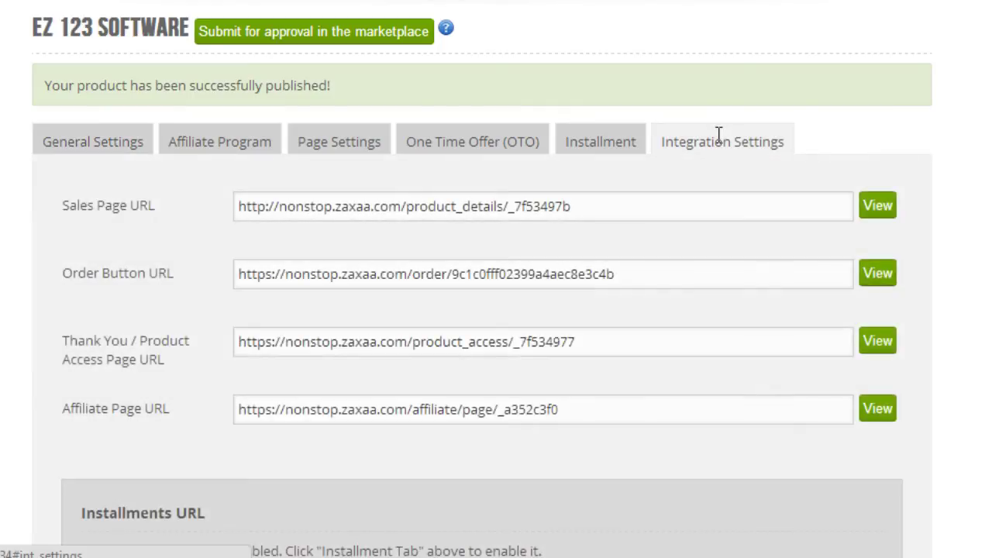
scroll(721, 144, down, 2)
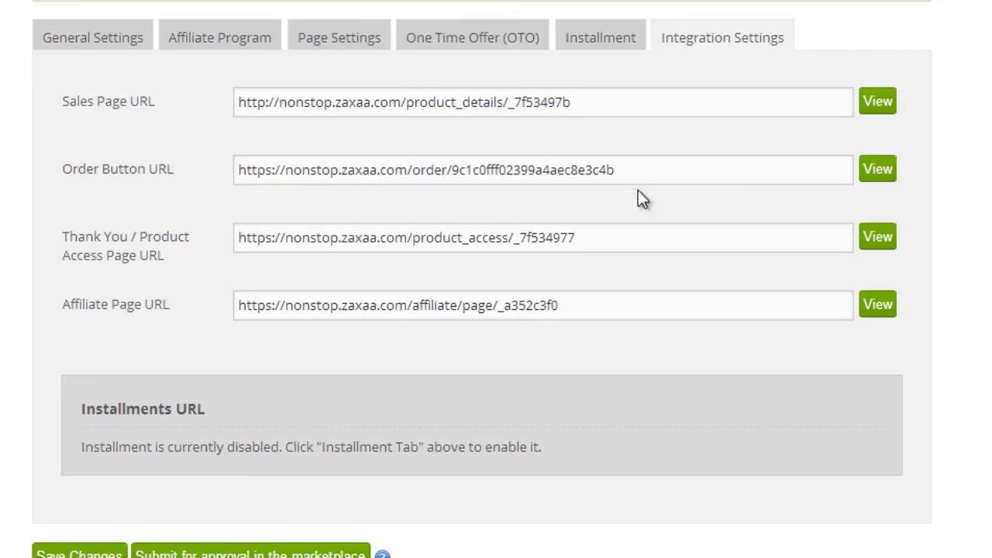
drag(638, 177, 234, 177)
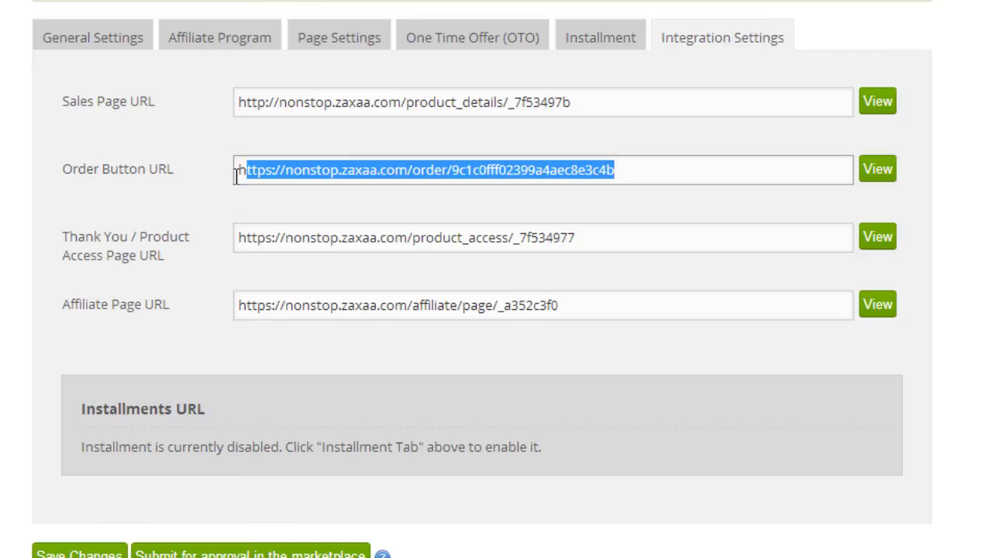
right_click(271, 177)
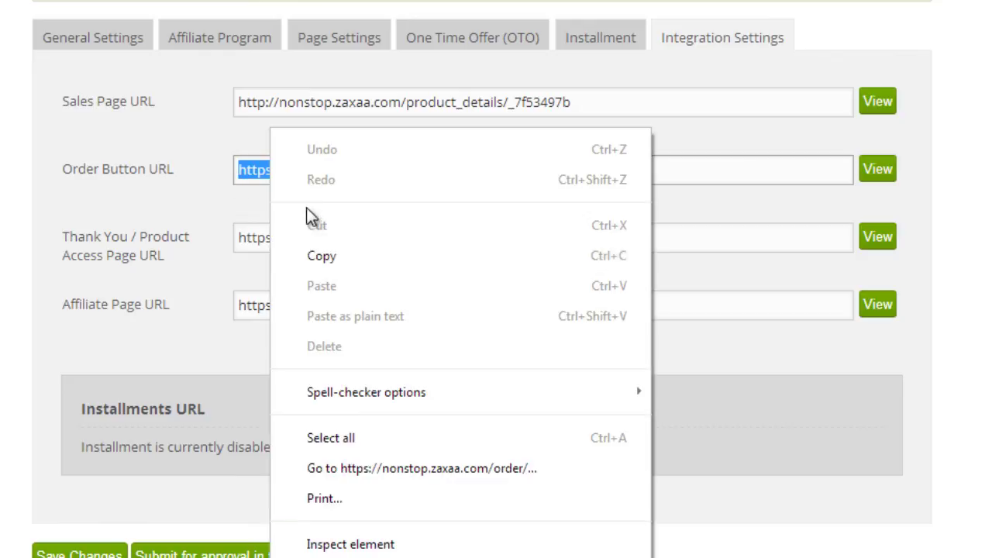
click(319, 258)
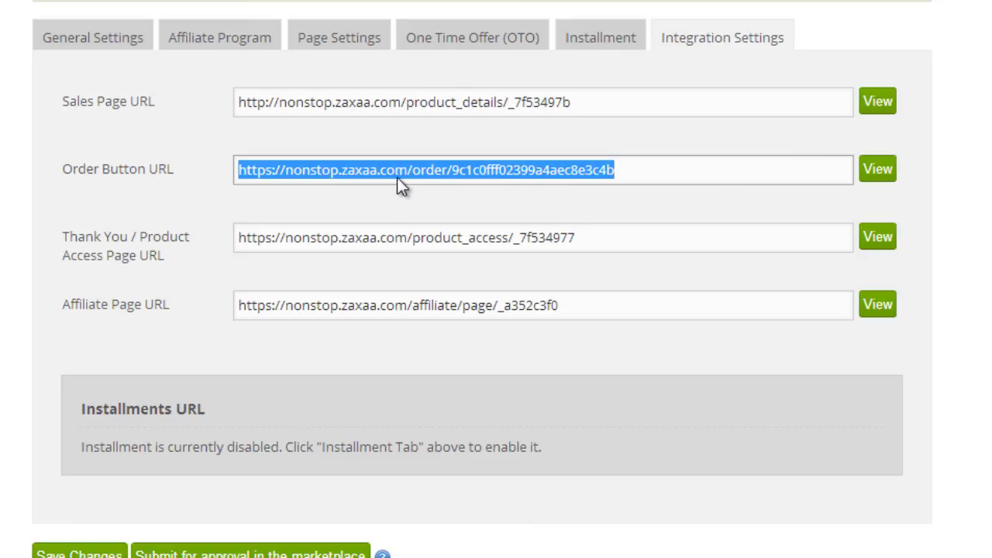
right_click(399, 175)
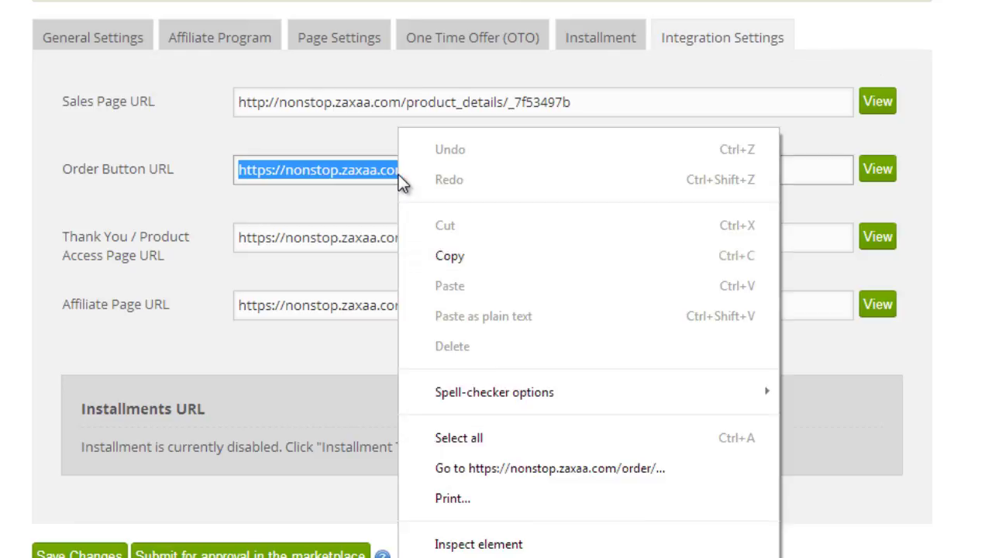
- Copy the order URL and return to editing the deal at Step 4 Deal Details
click(470, 255)
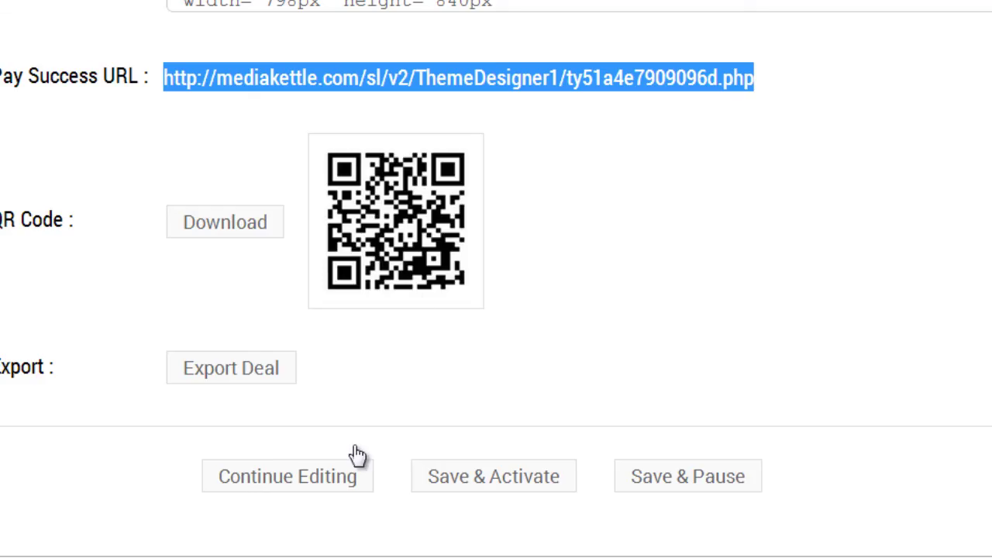
click(309, 481)
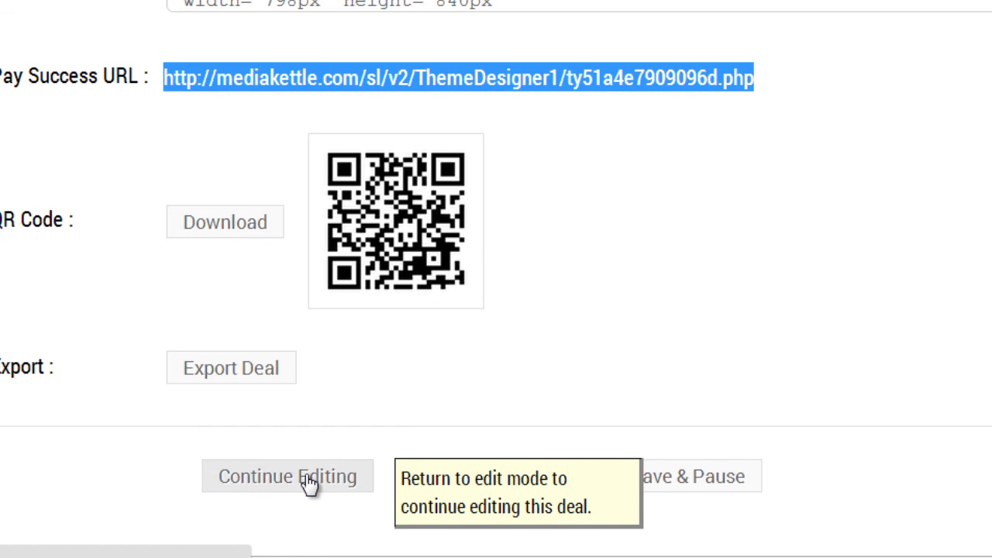
scroll(38, 271, down, 5)
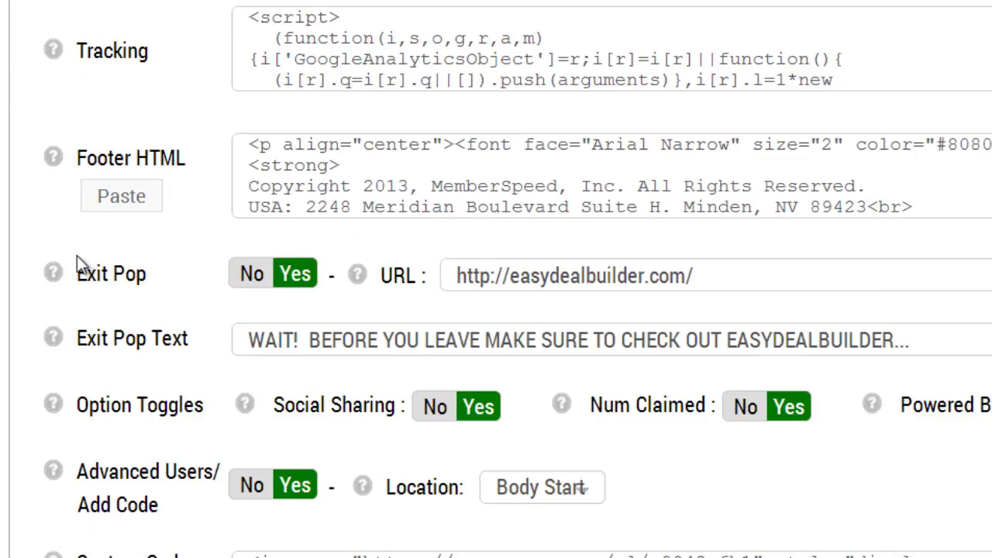
scroll(75, 261, down, 5)
scroll(75, 232, down, 10)
scroll(83, 250, down, 4)
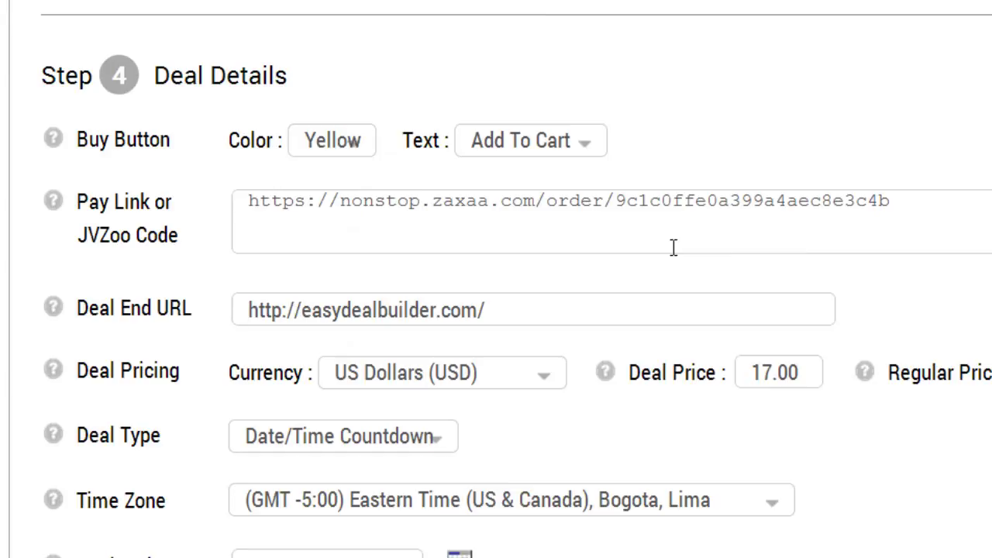
- Replace the old Pay Link with the Zaxaa order URL, pasted as plain text
click(928, 193)
drag(928, 193, 95, 178)
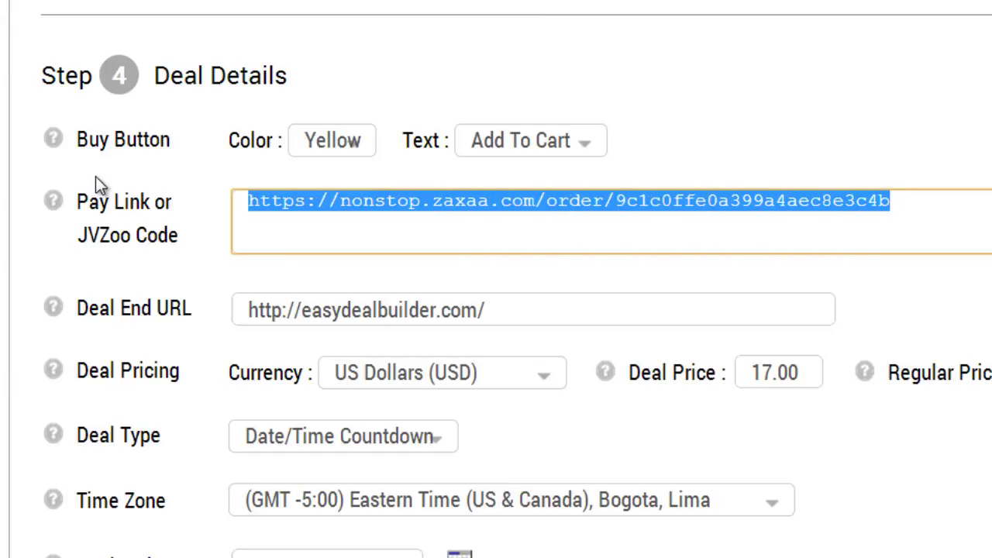
key(BackSpace)
right_click(277, 199)
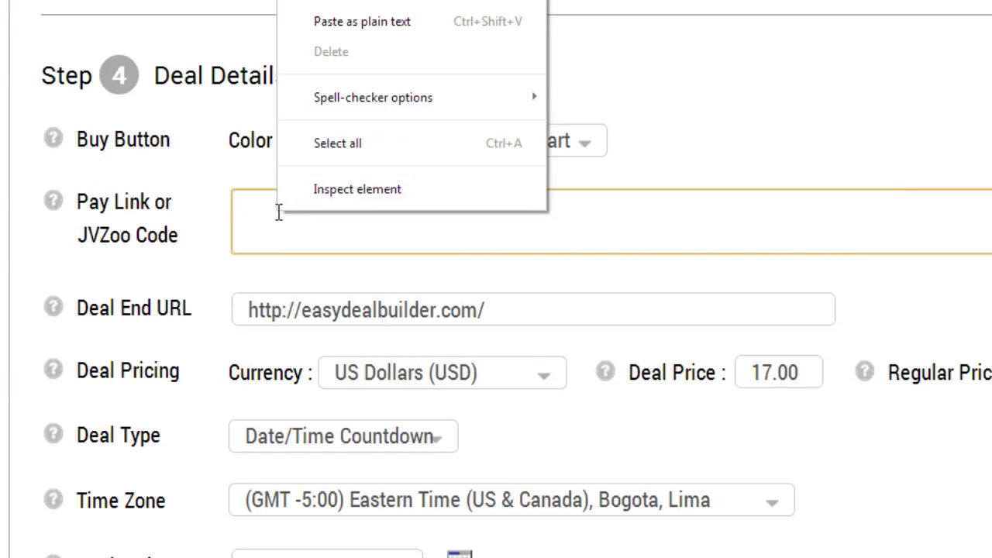
click(371, 25)
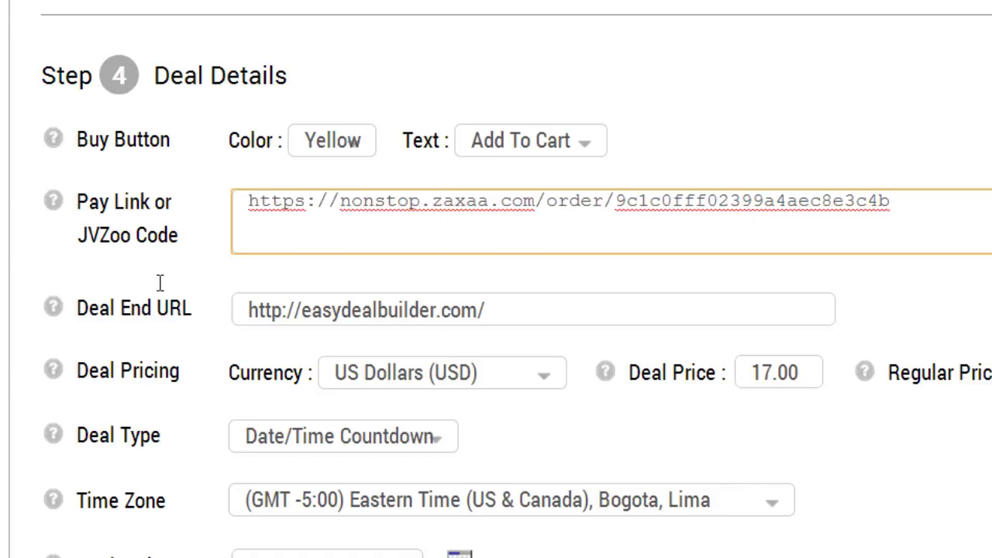
scroll(201, 281, down, 5)
scroll(199, 284, down, 5)
scroll(198, 292, down, 5)
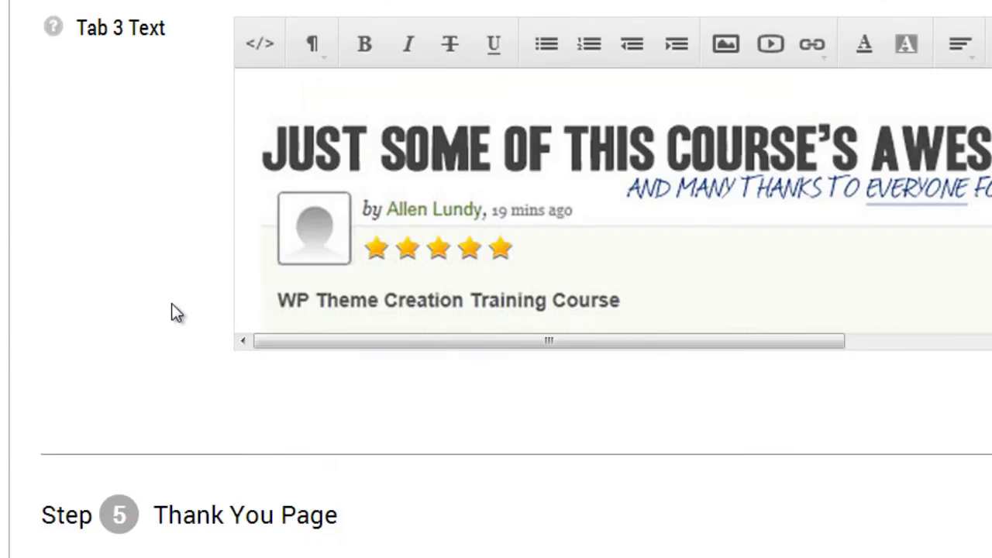
scroll(173, 312, down, 3)
- Save and preview the ThemeDesigner1 deal, reaching the EZ 123 Software $7 order page
click(729, 372)
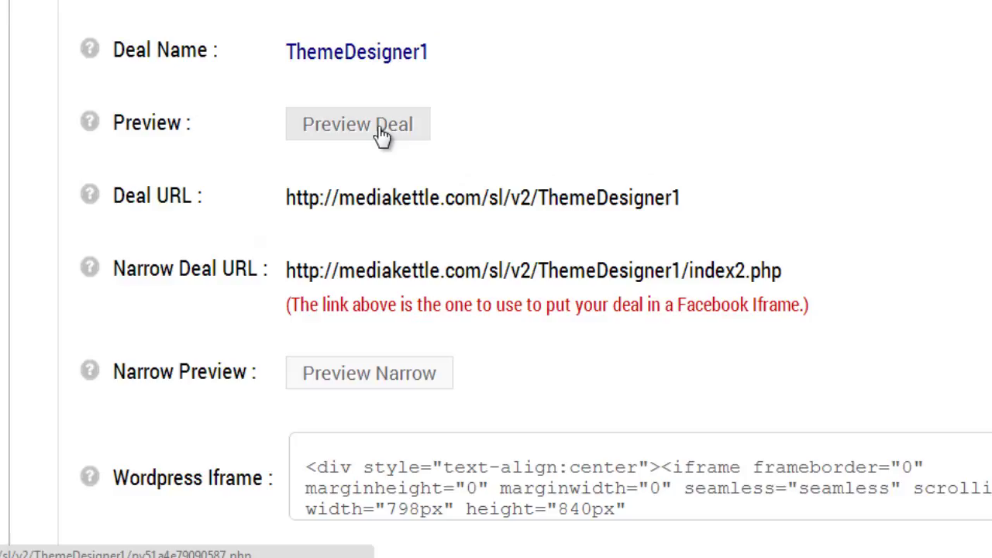
click(381, 135)
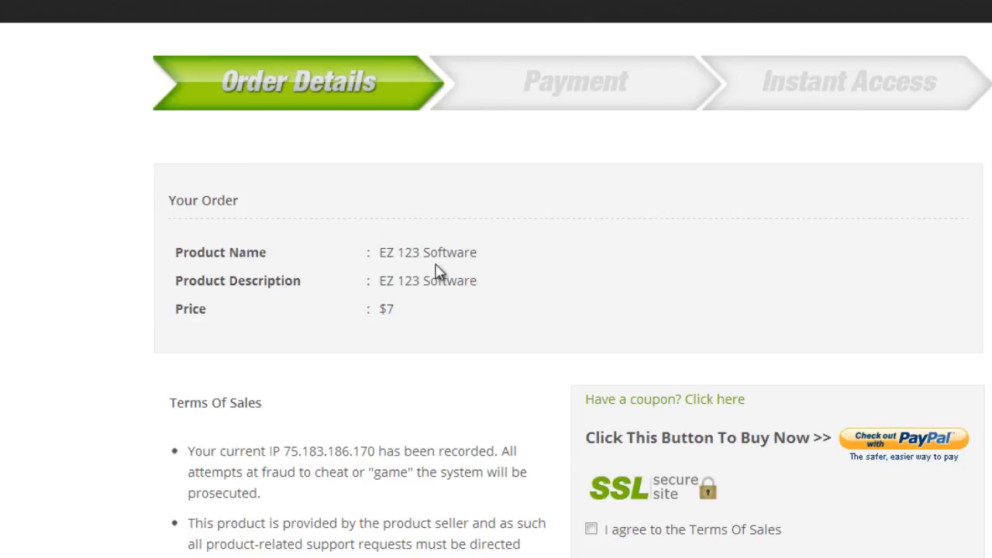
scroll(436, 287, down, 1)
scroll(438, 288, down, 2)
scroll(439, 288, up, 3)
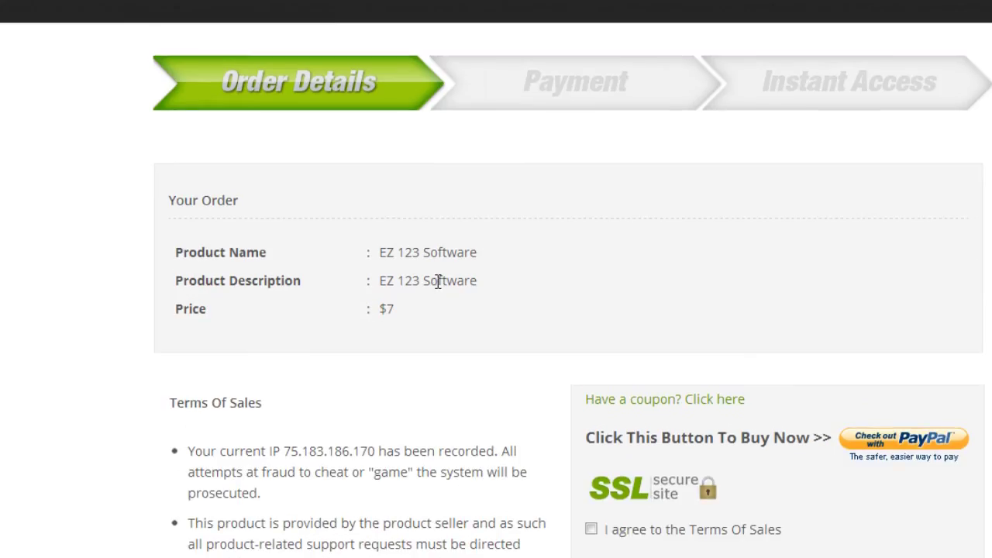